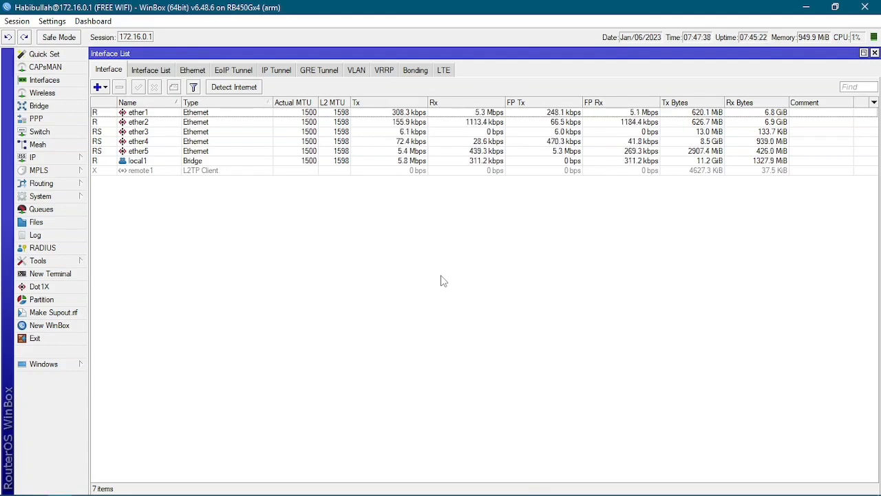
Switch to Notepad and copy the L2TP client script line under item 1 of the VPN Remote instructions.
left_click(84, 488)
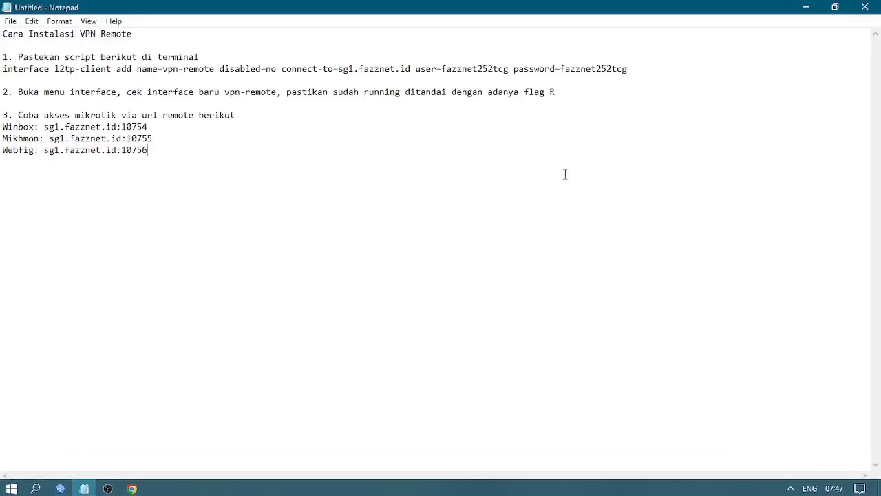
left_click_drag(631, 68, 3, 69)
right_click(8, 69)
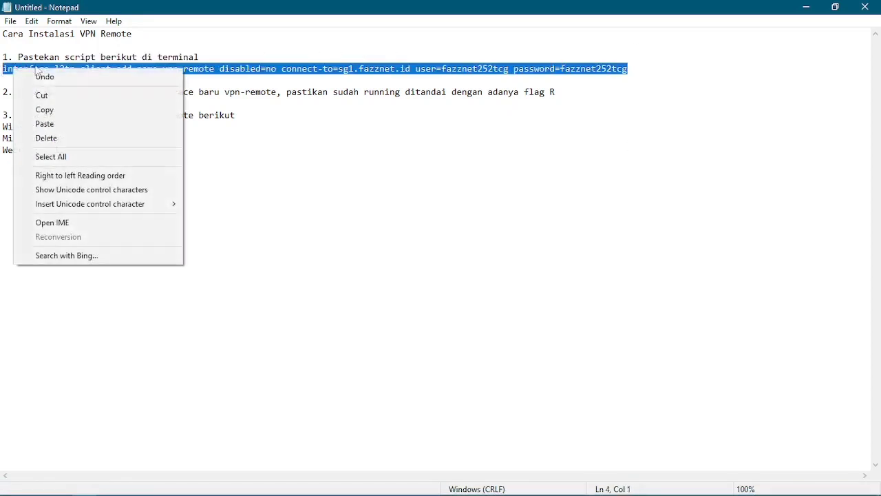
left_click(43, 107)
Switch to WinBox and run the copied script in a terminal, adding enabled L2TP client vpn-remote connecting to sg1.fazznet.id with its user and password.
left_click(61, 486)
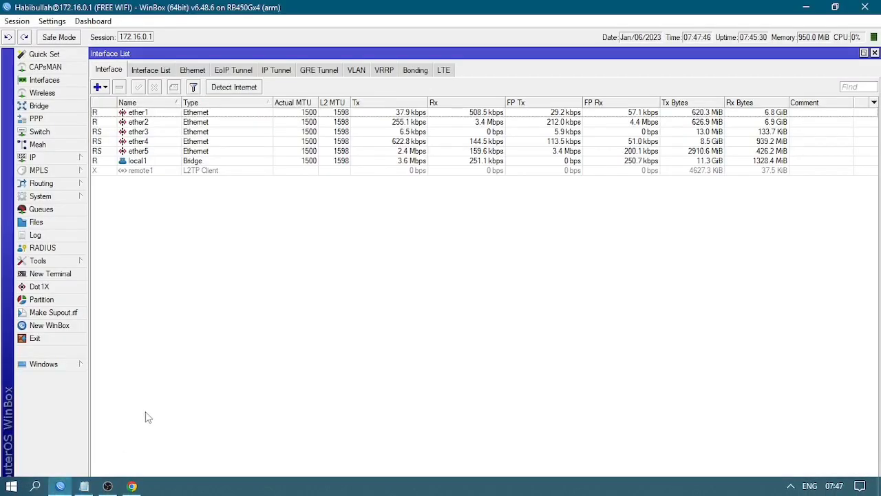
left_click(51, 273)
key("ctrl+v")
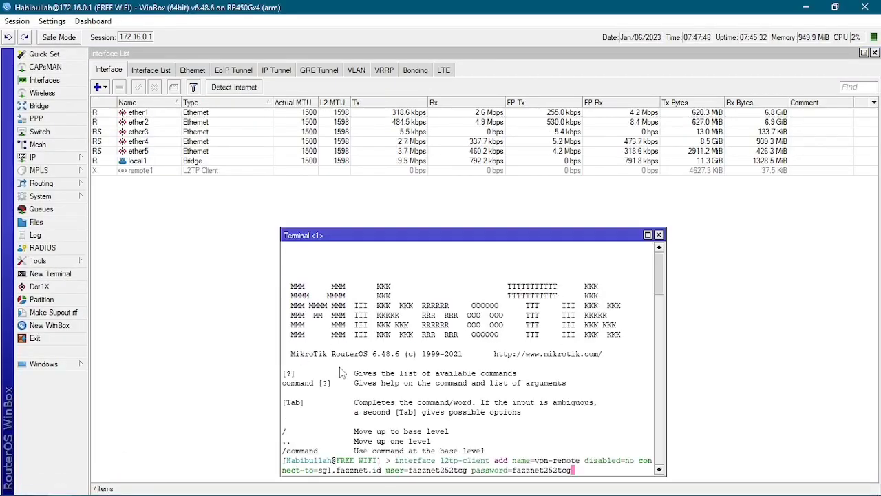
key("Return")
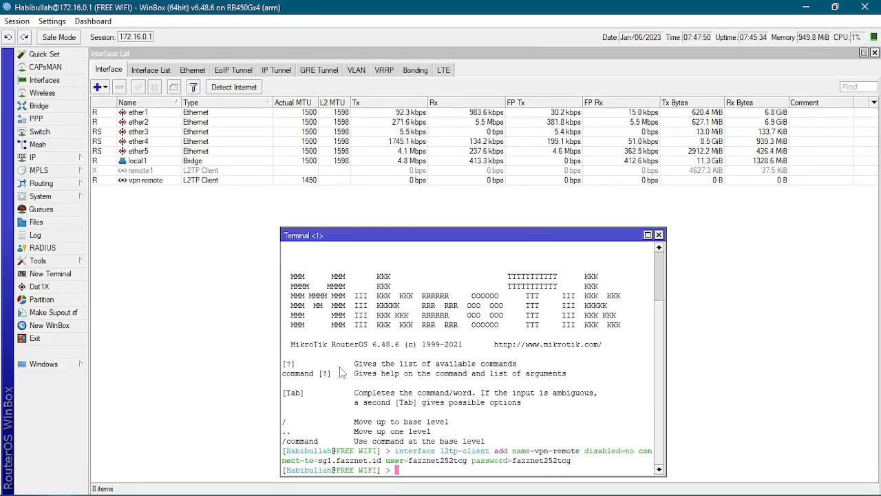
left_click(658, 235)
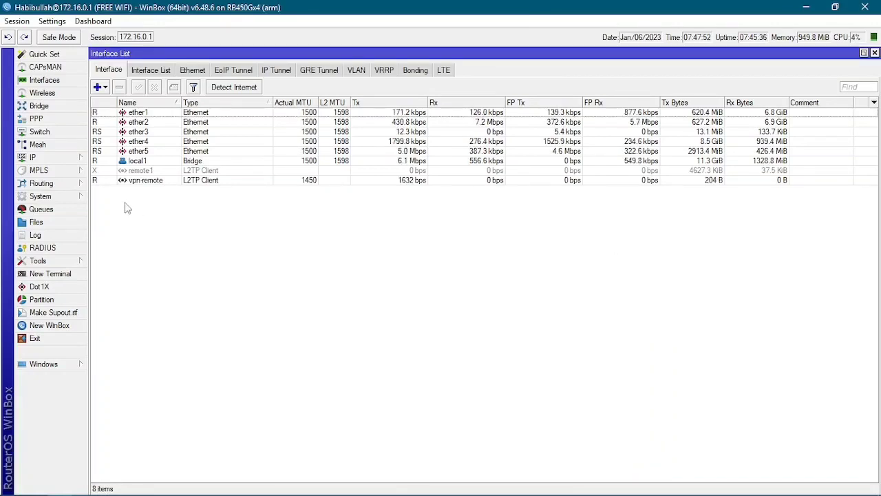
Check the dial-out settings and connection status of the vpn-remote interface.
double_click(105, 181)
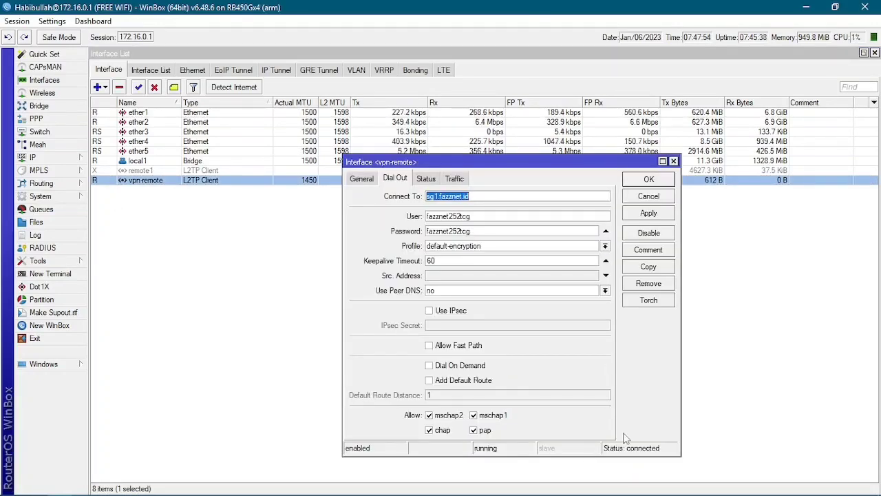
left_click(671, 179)
left_click(516, 253)
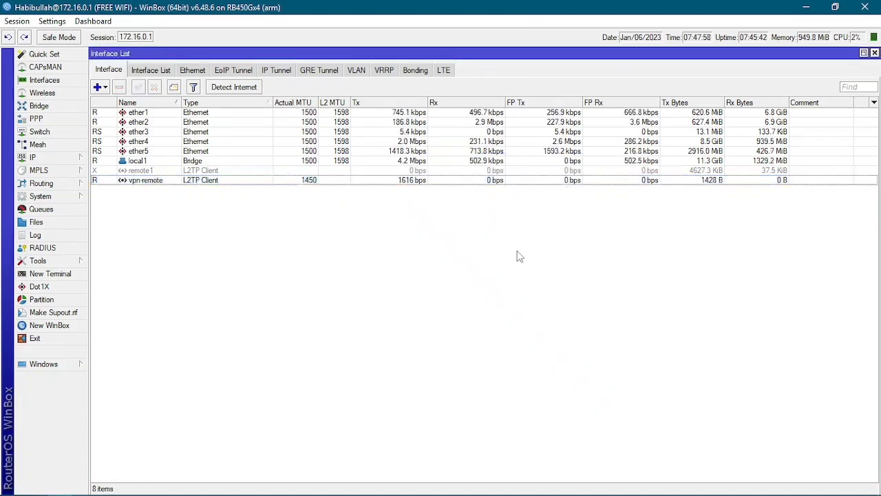
Switch to Notepad and copy the Winbox remote address sg1.fazznet.id:10754.
left_click(84, 486)
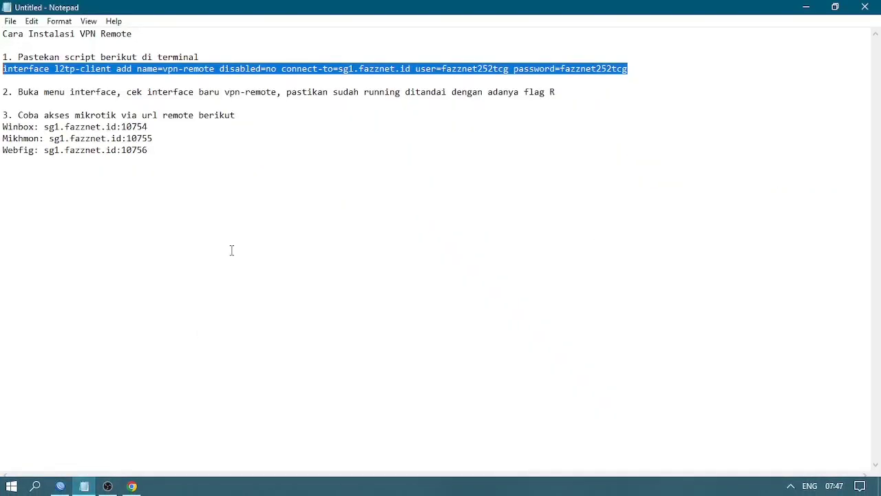
left_click(163, 174)
left_click_drag(44, 128, 148, 128)
right_click(131, 126)
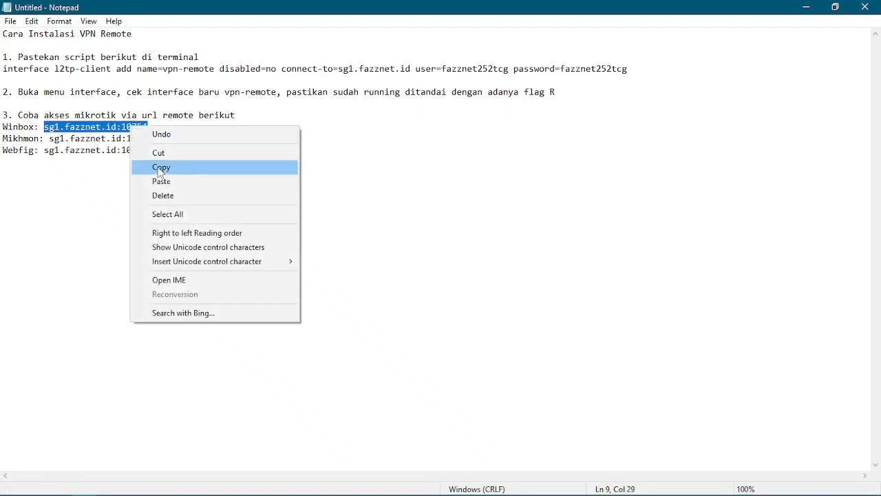
left_click(159, 167)
Test remote access by connecting a new WinBox session to sg1.fazznet.id:10754 with the saved login, and close that session.
left_click(66, 486)
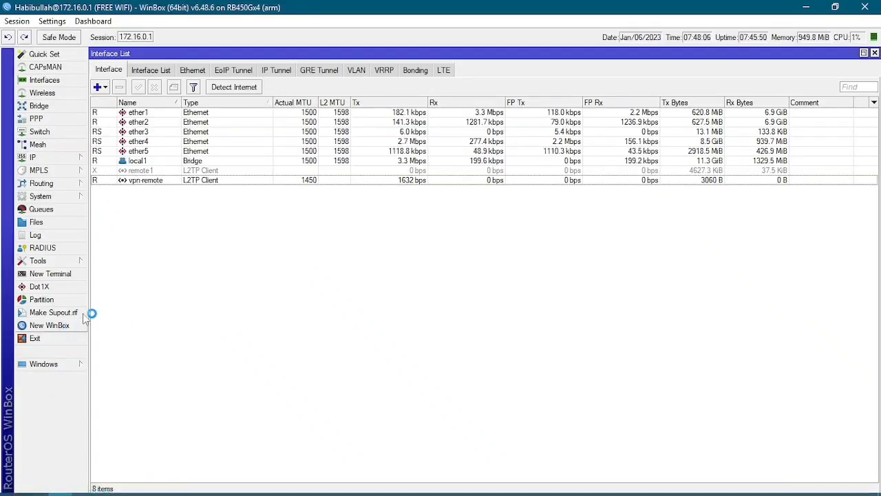
key("ctrl+v")
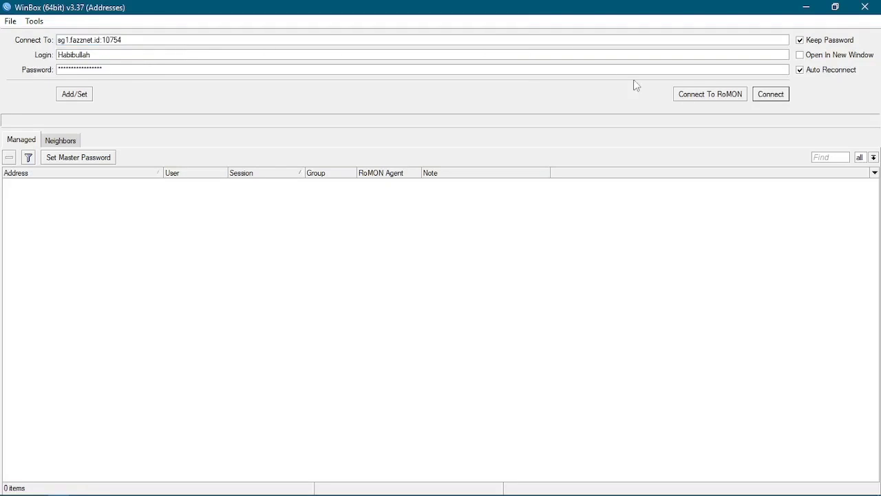
left_click(772, 95)
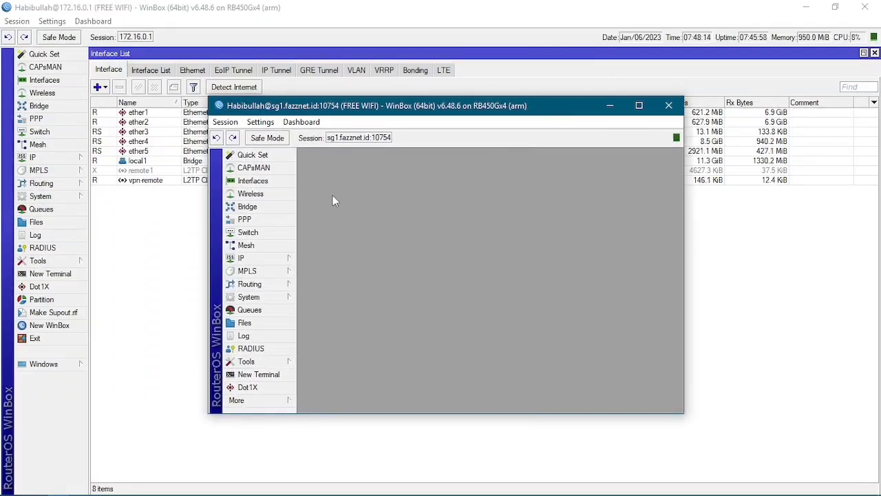
left_click(669, 106)
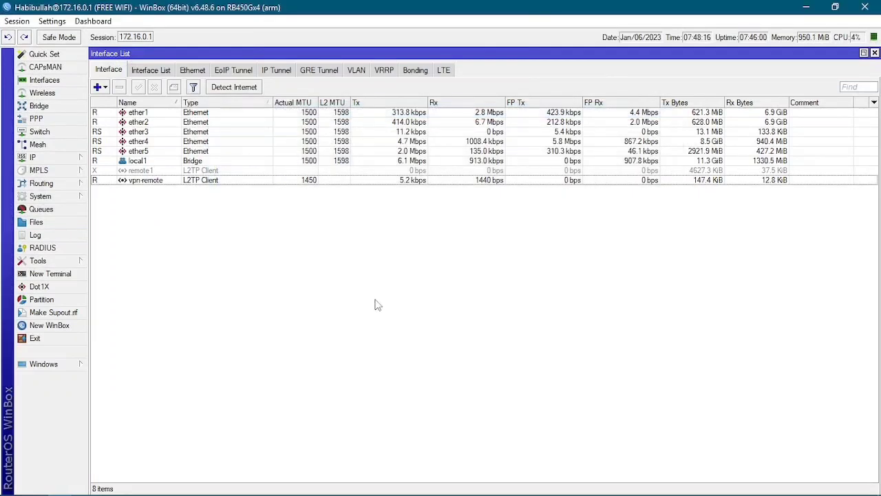
Switch to Notepad and review the remote addresses for Winbox, Mikhmon and Webfig in the instructions.
left_click(84, 486)
left_click(241, 197)
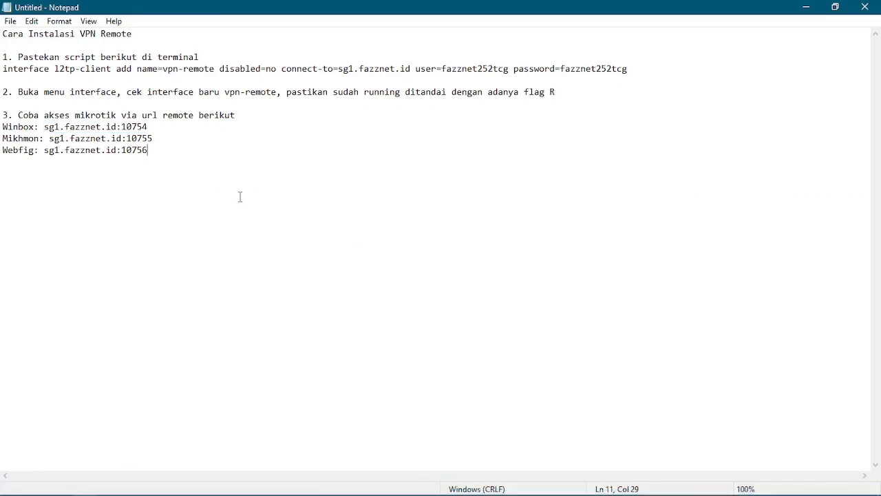
left_click_drag(2, 126, 152, 123)
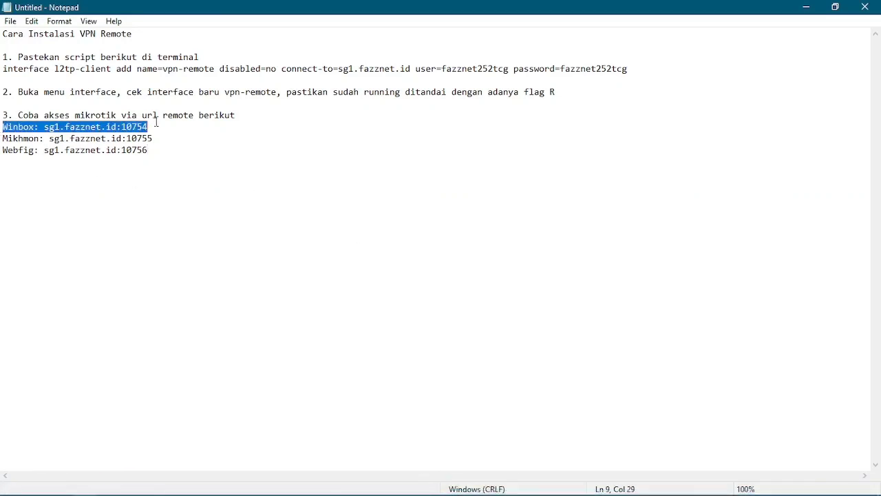
left_click(153, 127)
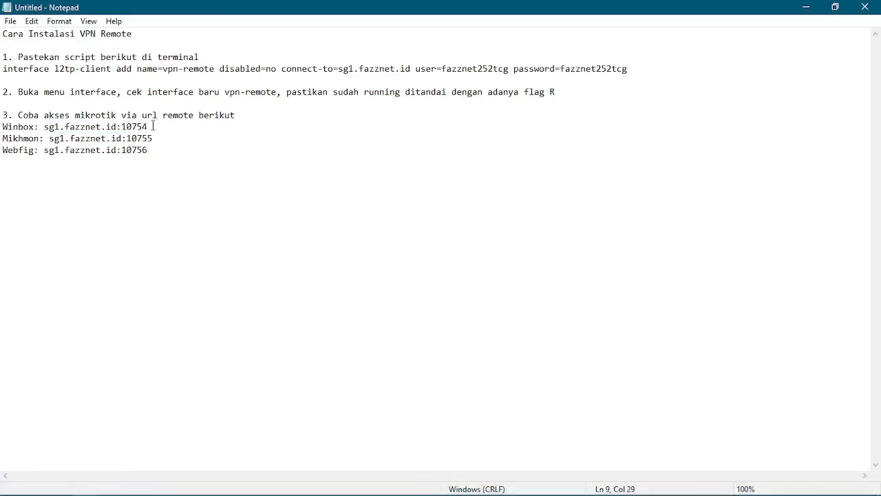
left_click_drag(1, 139, 153, 141)
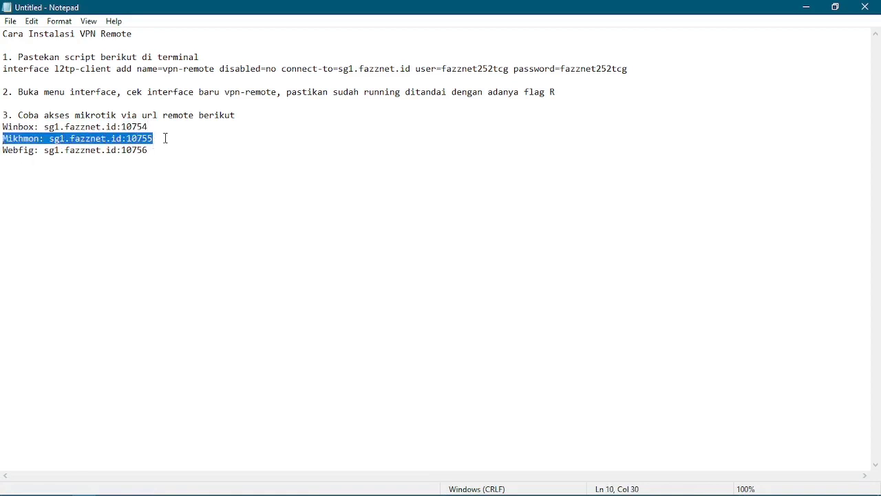
left_click(165, 139)
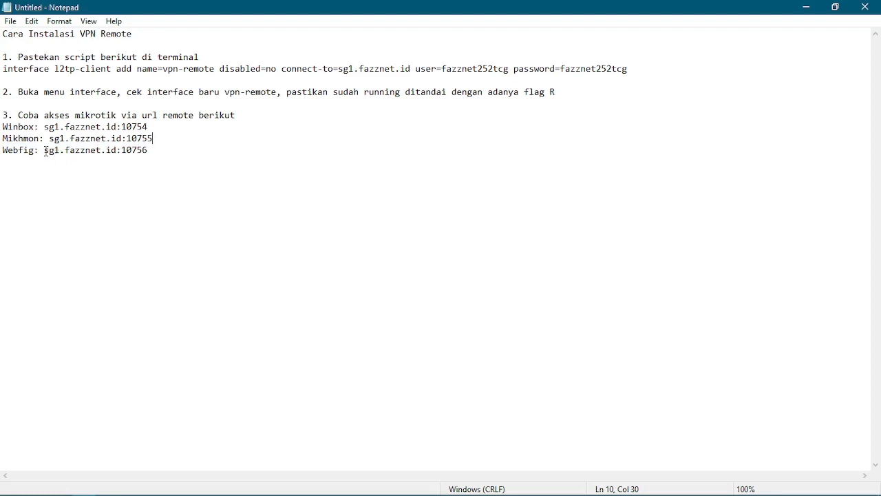
left_click_drag(44, 151, 153, 150)
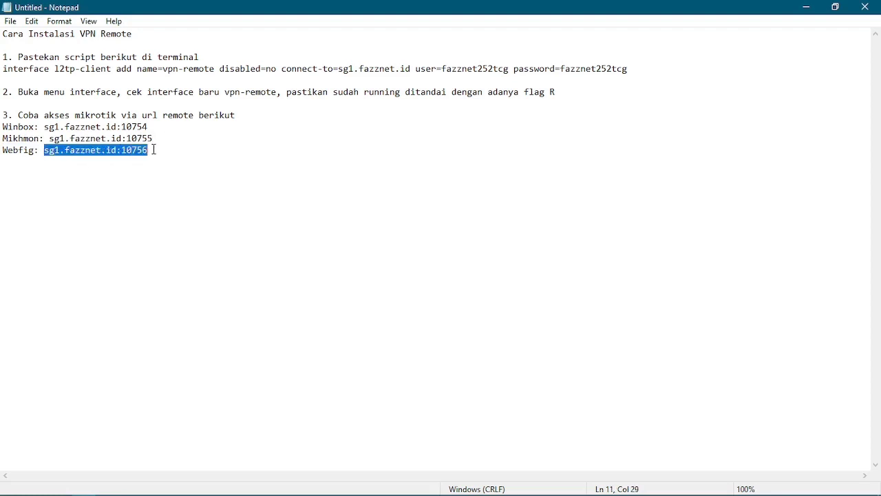
left_click(152, 154)
left_click_drag(2, 152, 169, 148)
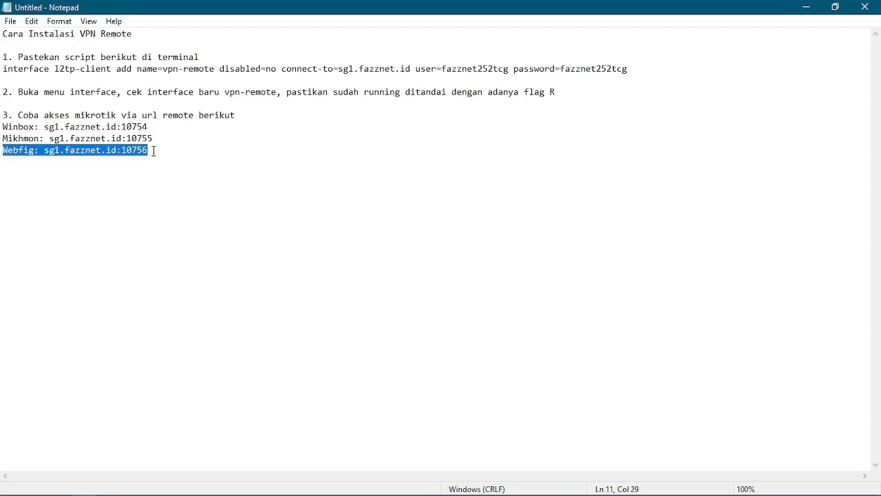
left_click(155, 150)
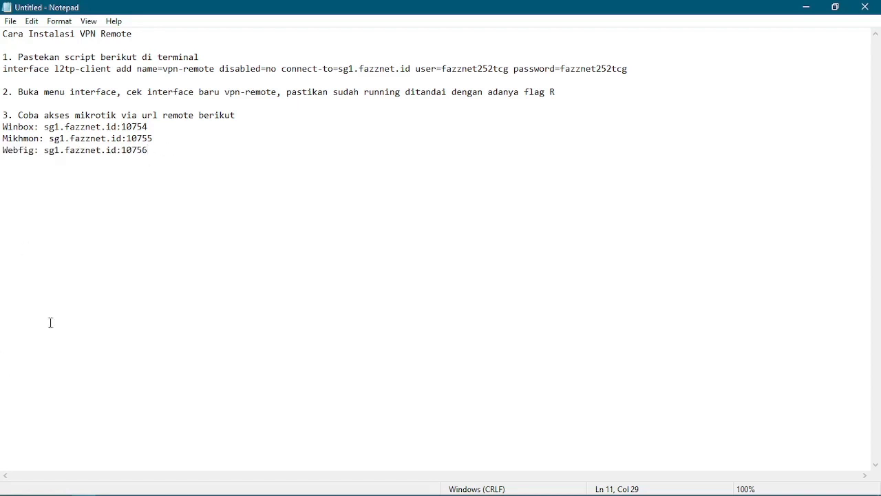
left_click_drag(2, 149, 37, 149)
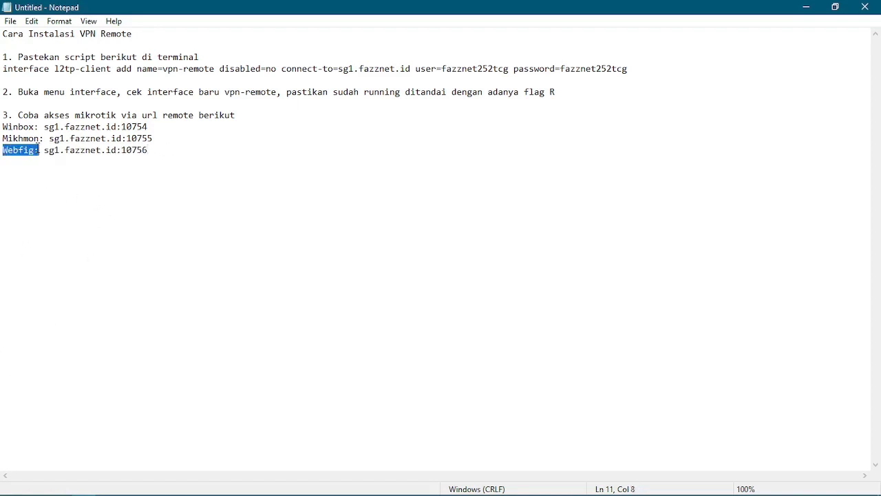
left_click(155, 150)
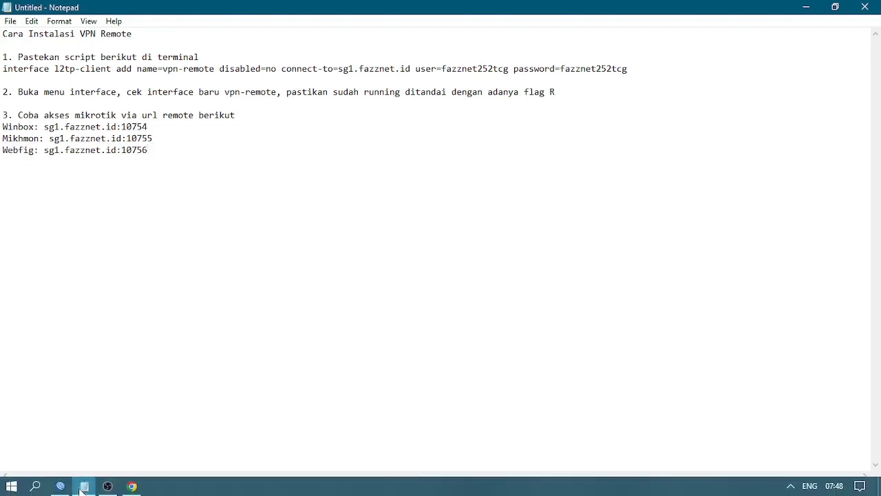
Switch to WinBox and check the port of the www service in the IP service list.
left_click(60, 486)
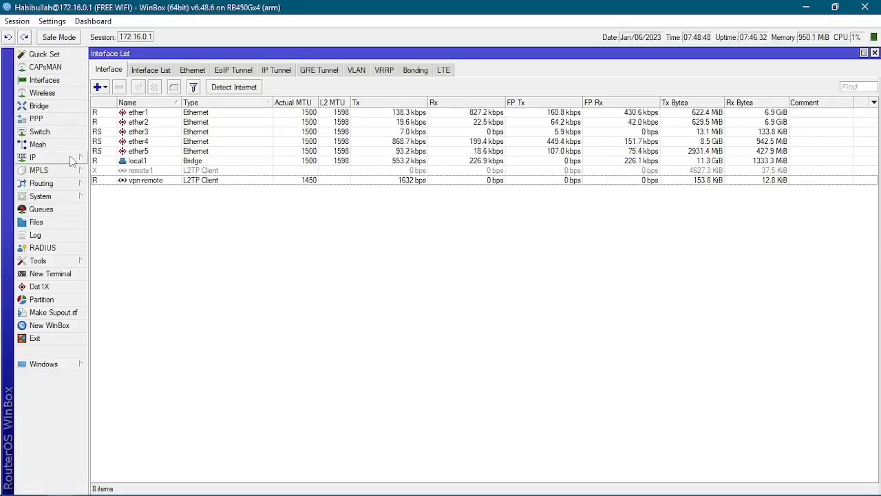
left_click(41, 157)
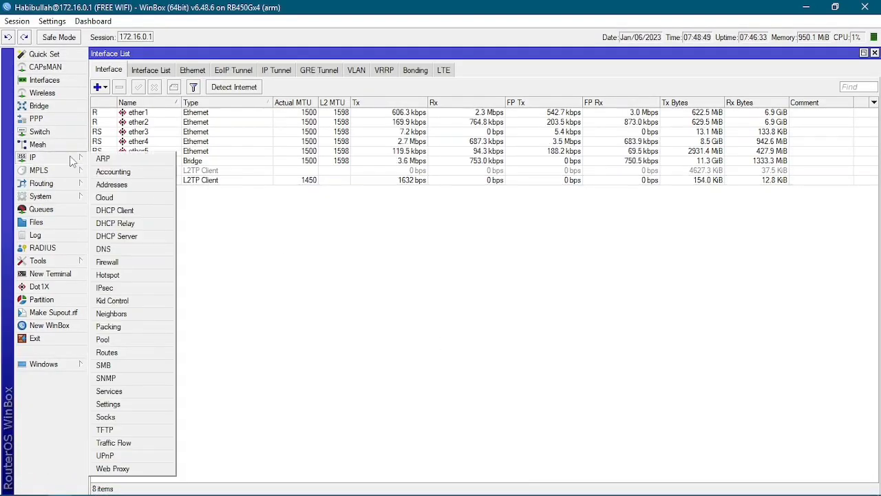
left_click(130, 391)
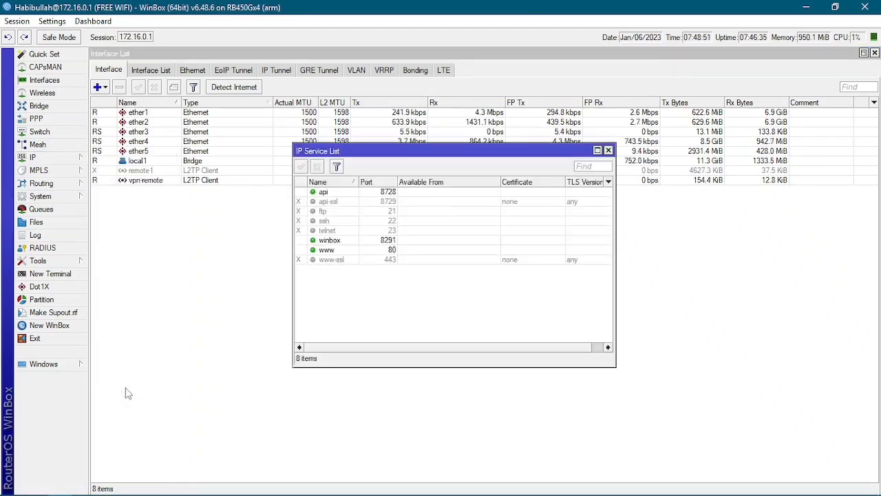
left_click(326, 250)
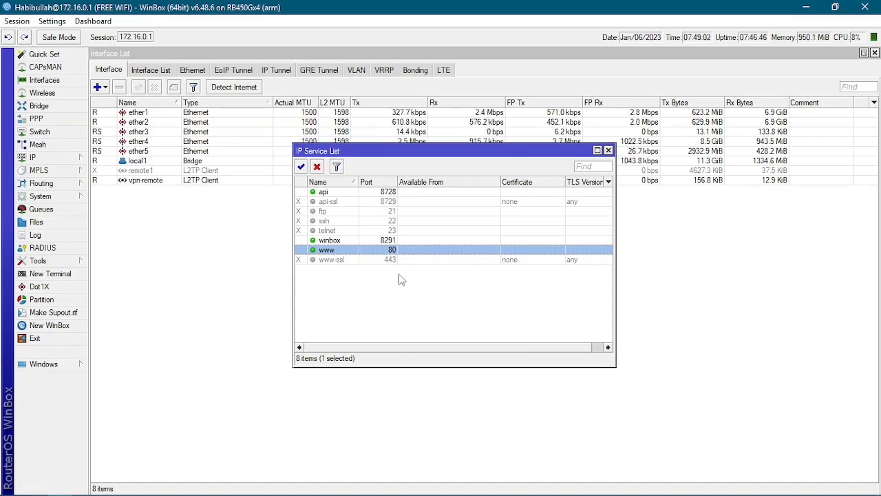
left_click(609, 151)
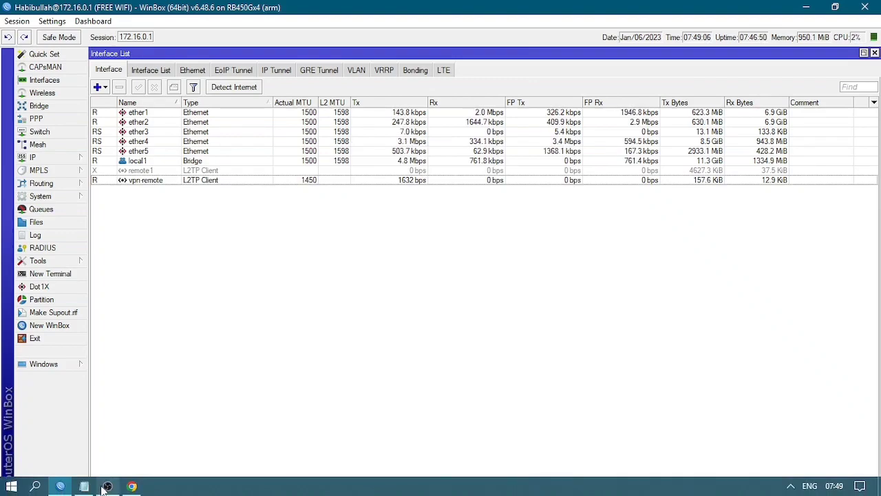
Switch to Chrome and check the local address of the OLT's EPON management page.
left_click(133, 486)
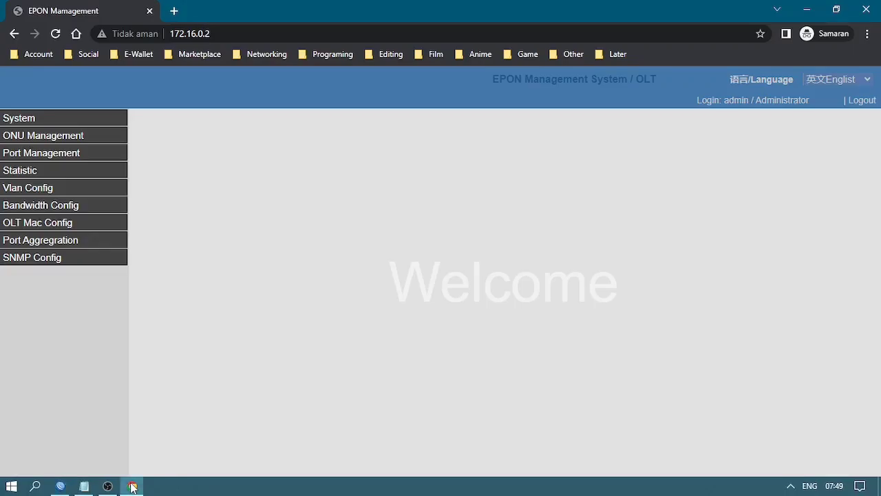
left_click(260, 33)
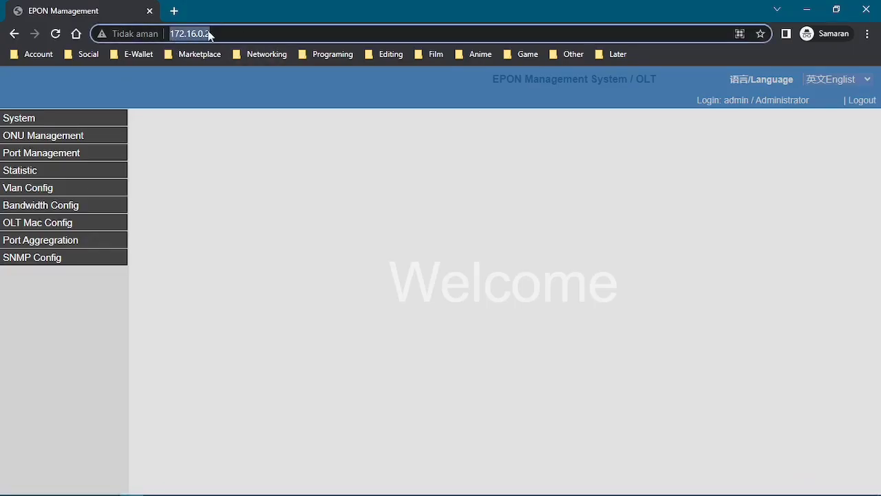
left_click(230, 31)
key("ctrl+a")
Switch to WinBox and start a new firewall NAT rule with the chain set to dstnat.
left_click(70, 486)
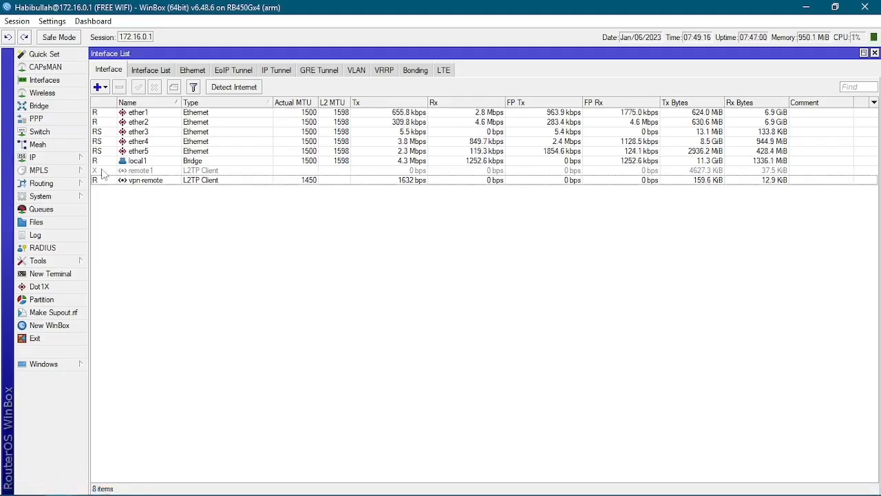
left_click(68, 157)
left_click(129, 263)
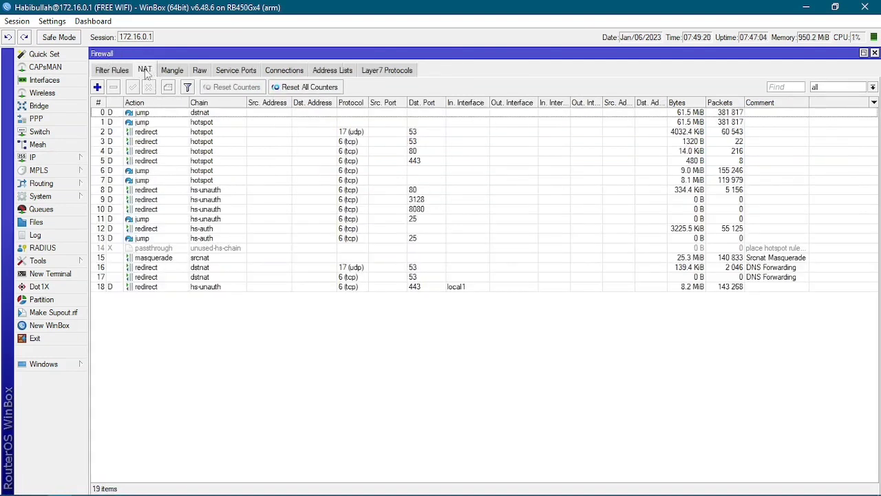
left_click(98, 88)
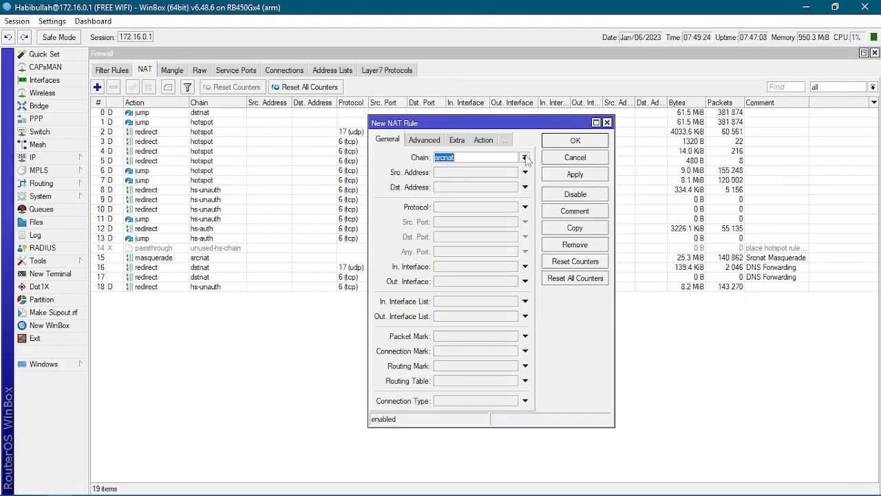
left_click(524, 157)
left_click(472, 172)
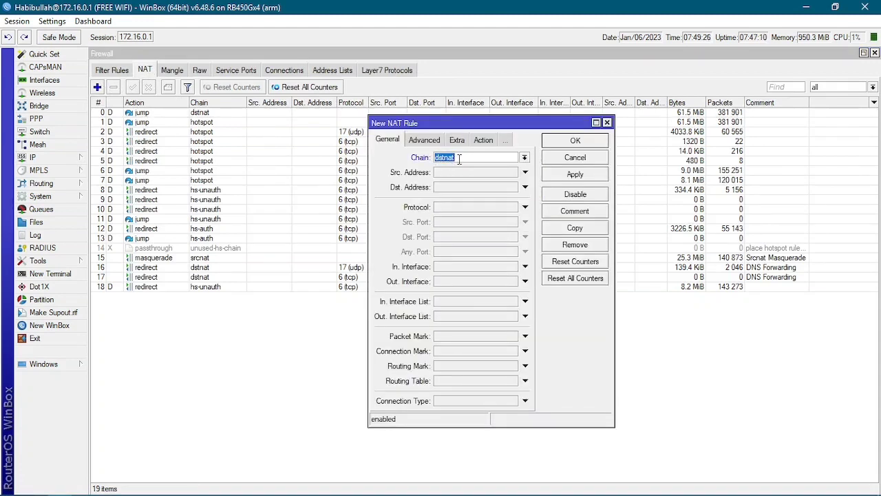
left_click(464, 158)
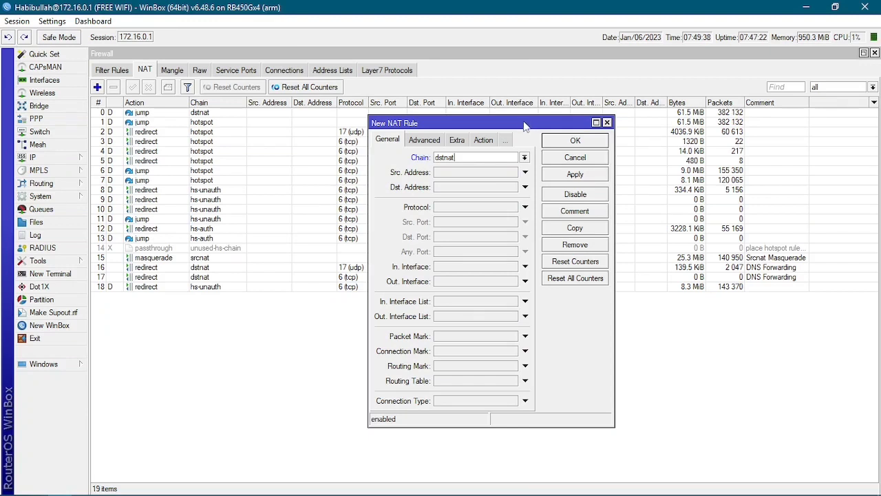
left_click_drag(524, 126, 675, 139)
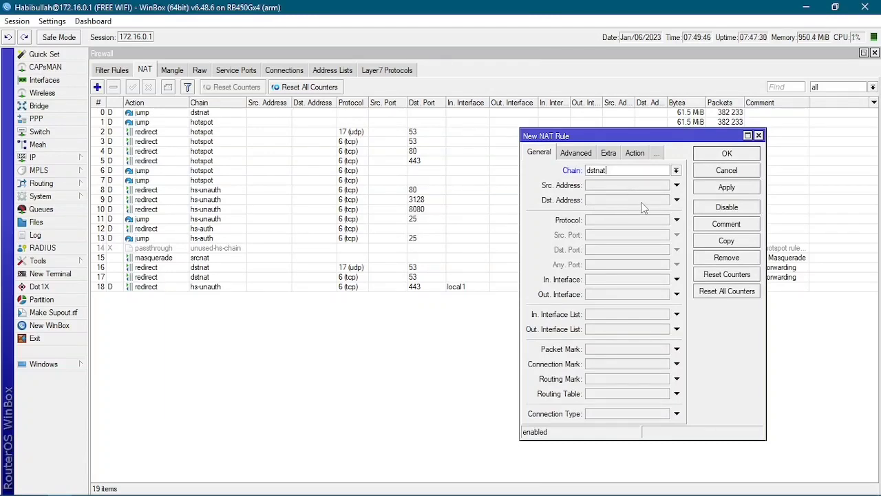
Copy the vpn-remote interface's address from the router's IP address list and close the list.
left_click(74, 157)
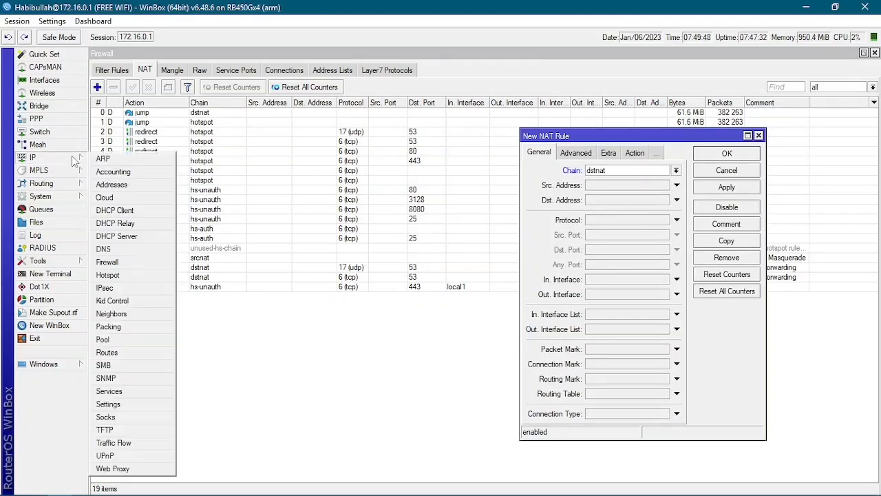
left_click(127, 187)
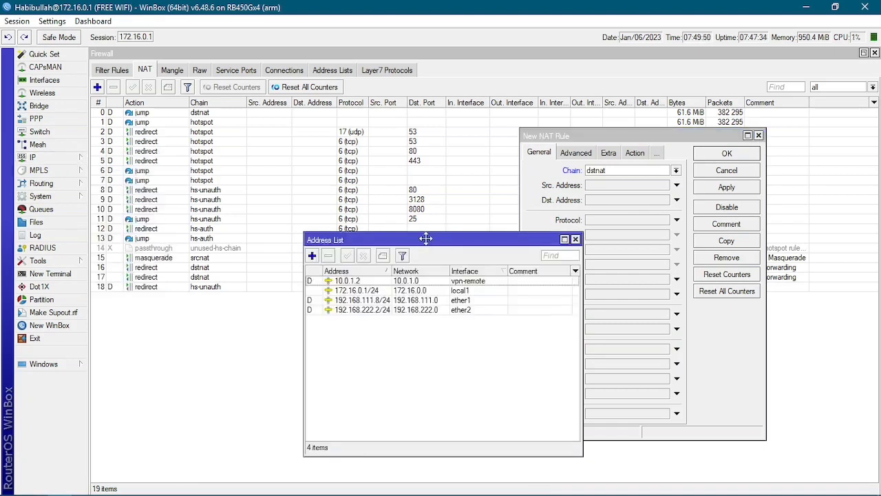
left_click_drag(425, 236, 335, 188)
double_click(260, 232)
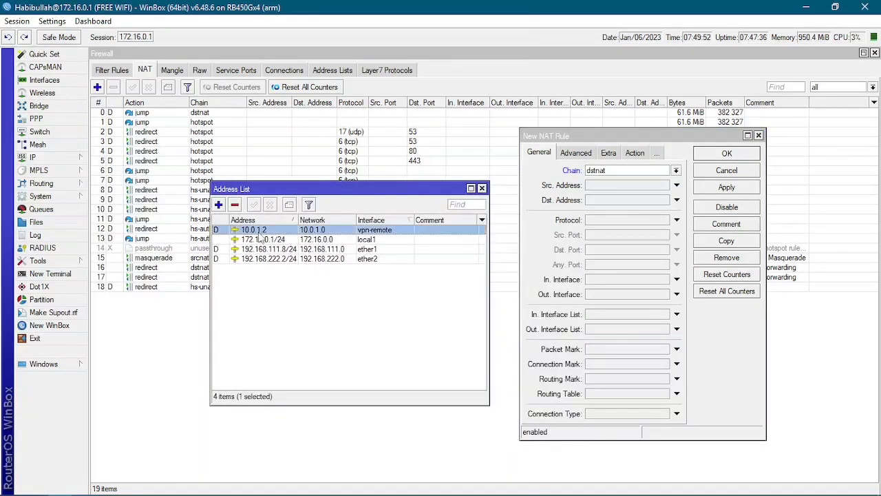
left_click_drag(475, 217, 433, 219)
right_click(481, 221)
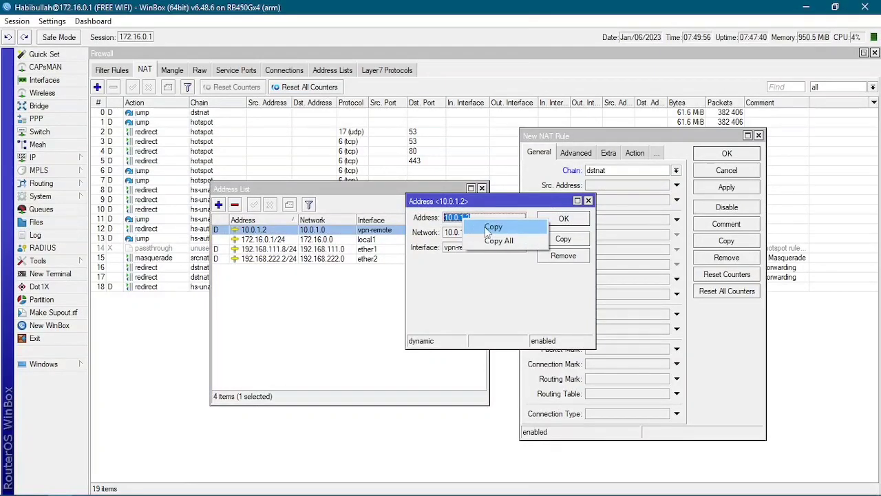
left_click(492, 227)
right_click(446, 219)
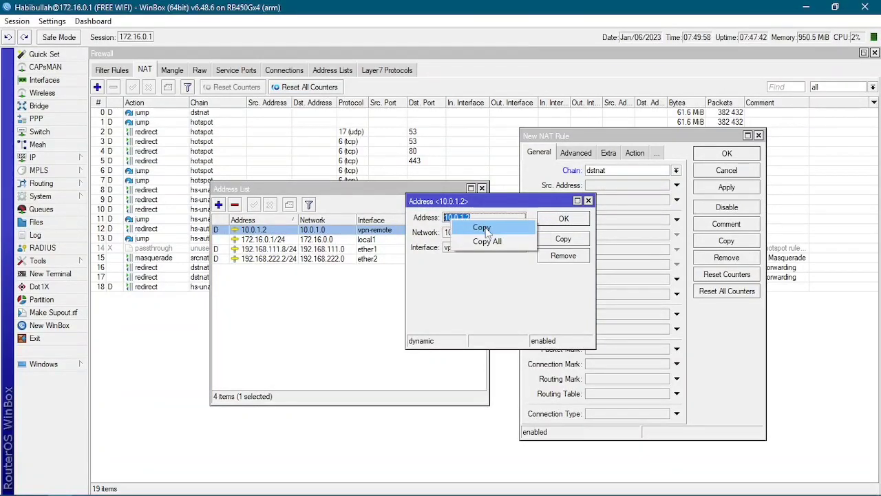
left_click(460, 226)
left_click(589, 200)
left_click(482, 188)
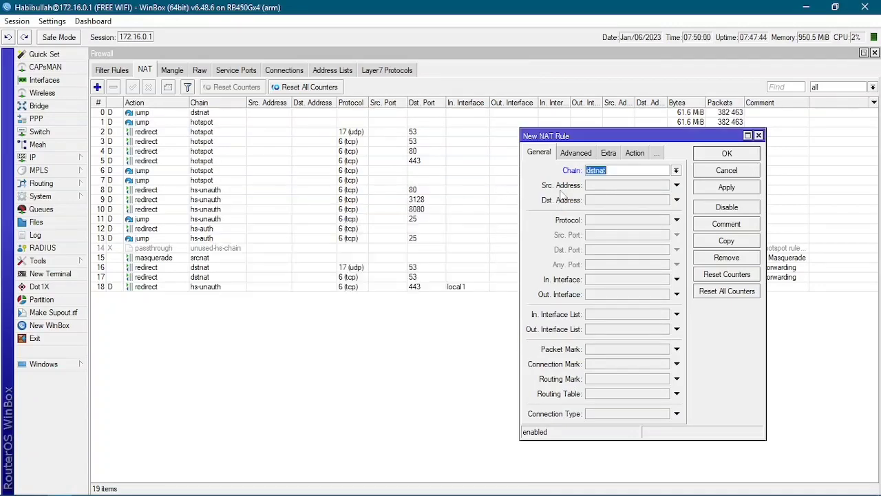
Set the new NAT rule's destination address to 10.0.1.2, protocol to 6 (tcp) and destination port to 80.
left_click(633, 201)
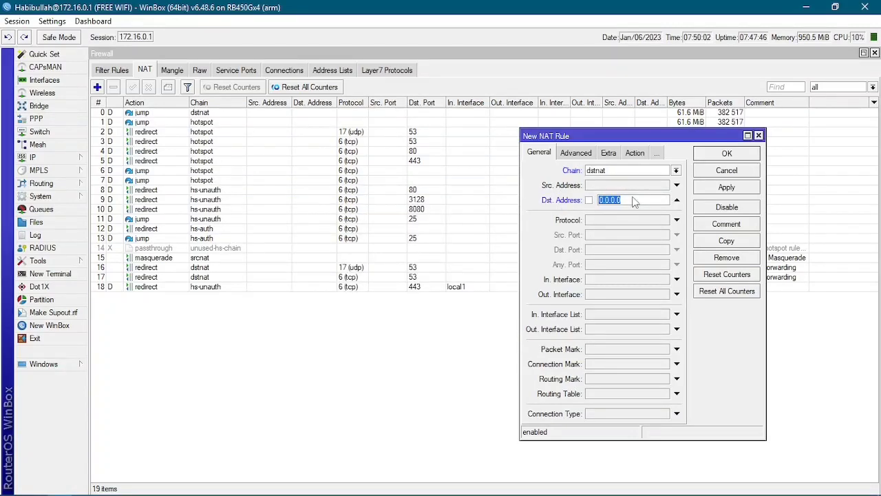
key("ctrl+v")
left_click(676, 220)
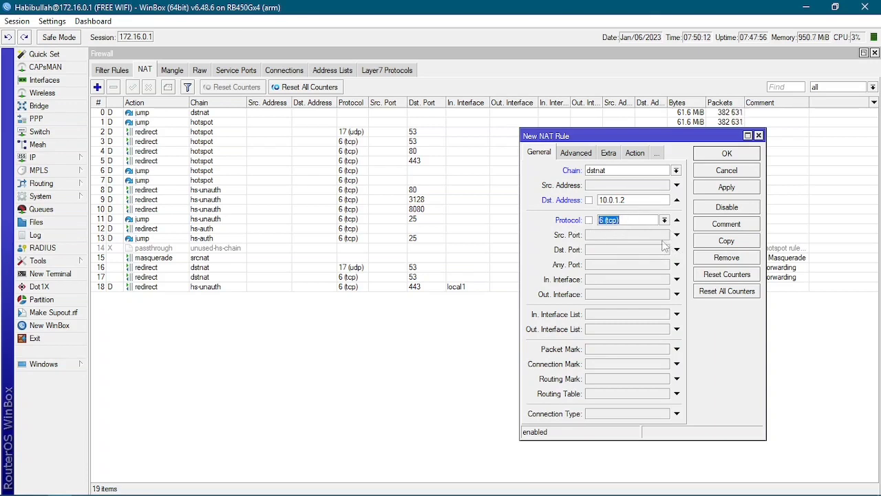
left_click(647, 249)
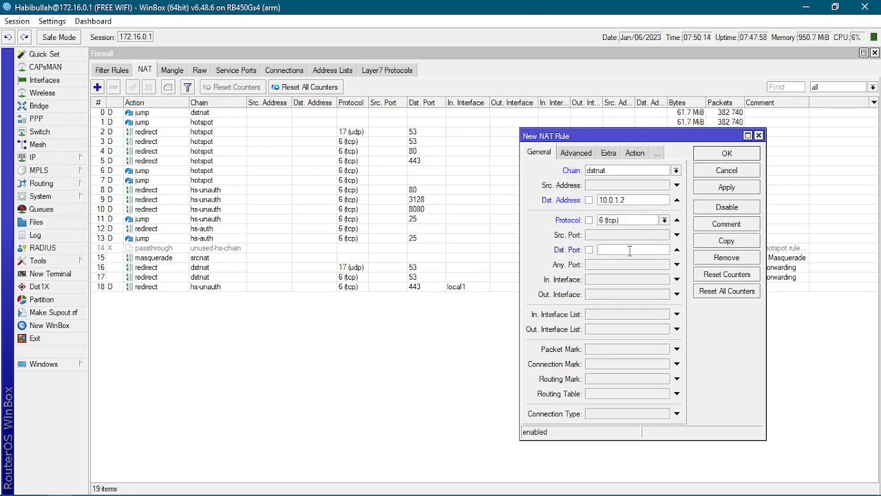
type("80")
Disable the www service on port 80 in the IP service list and close the list.
left_click(40, 156)
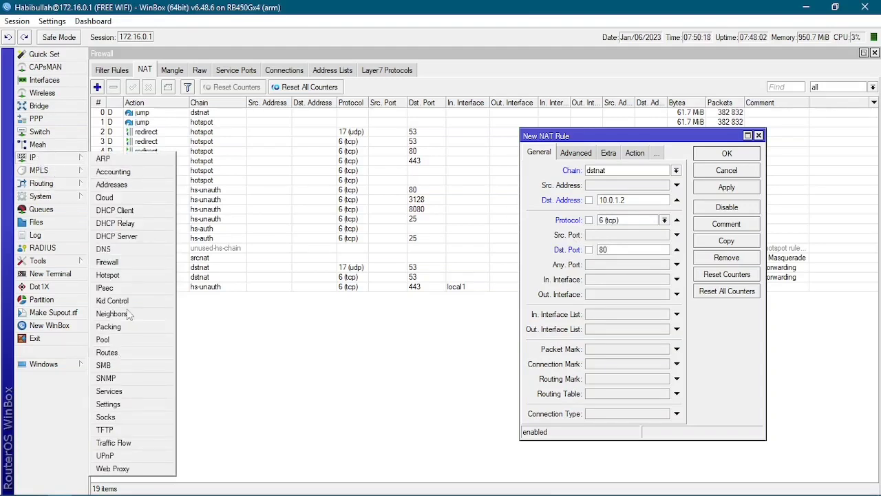
left_click(117, 392)
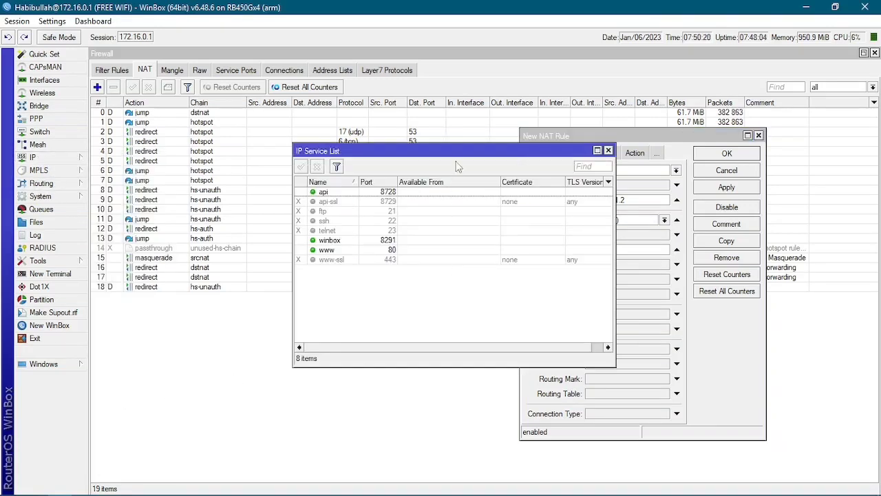
left_click_drag(460, 156, 313, 171)
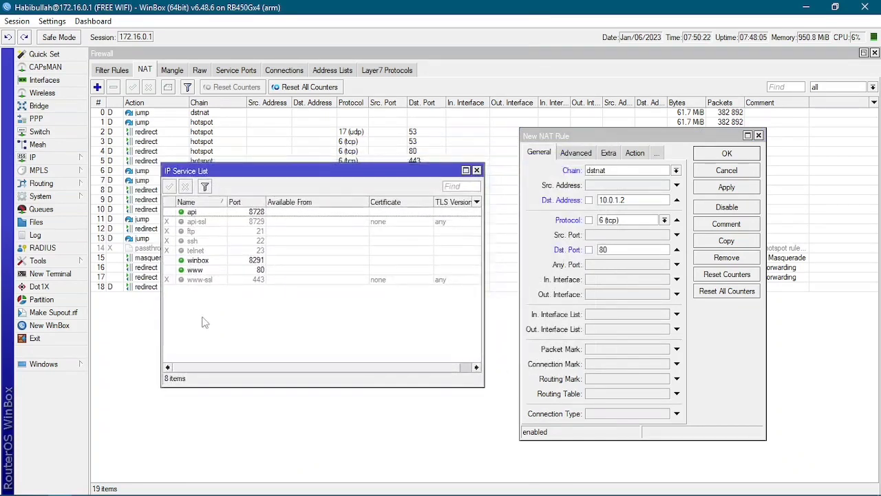
left_click(254, 270)
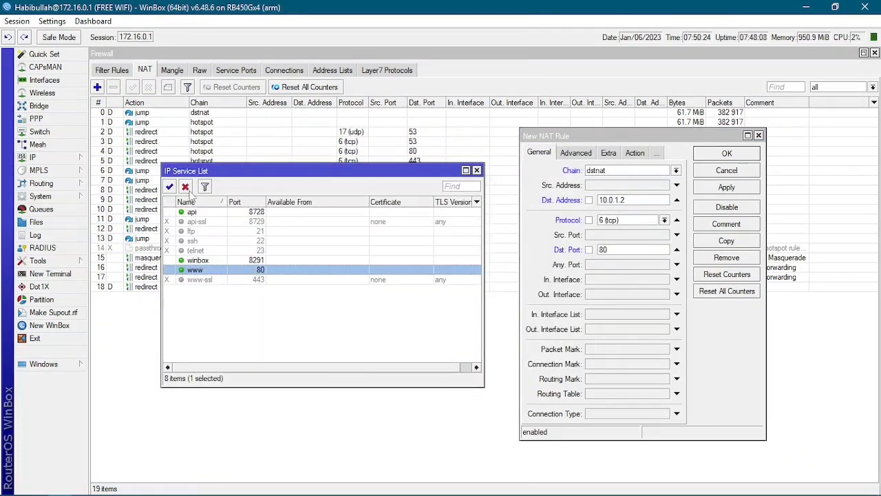
left_click(241, 298)
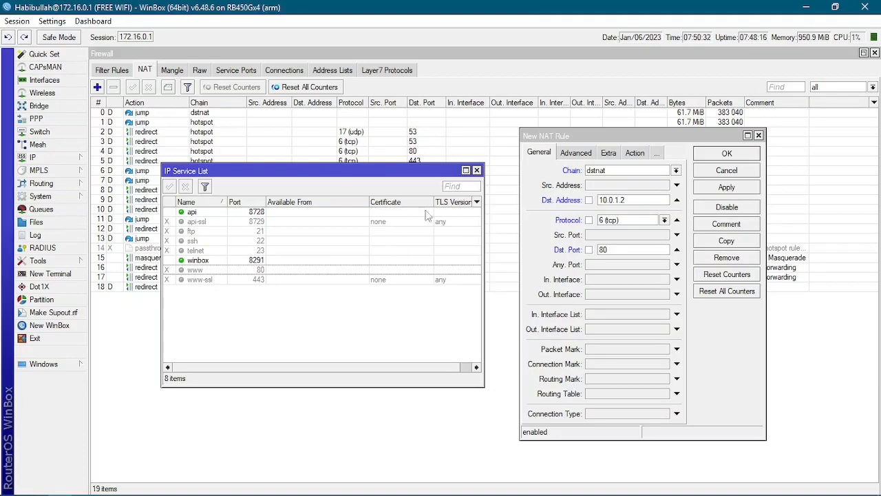
left_click(476, 170)
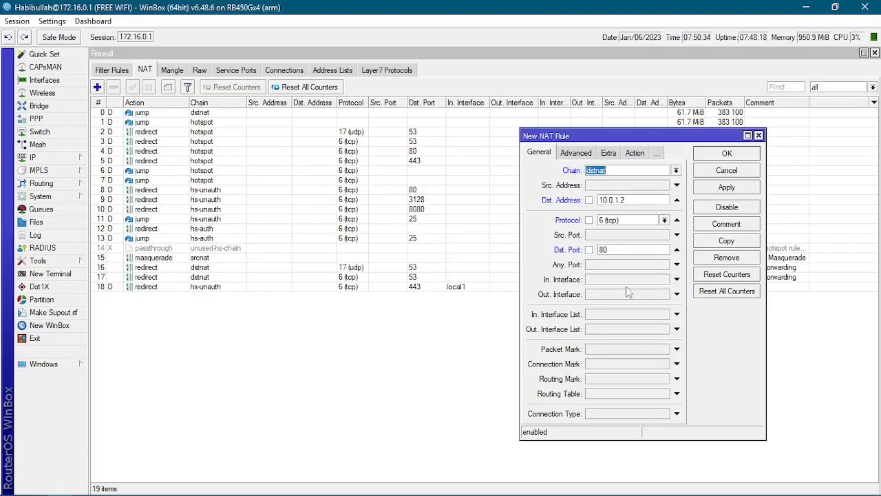
Set the new NAT rule's action to dst-nat.
left_click_drag(673, 138, 620, 142)
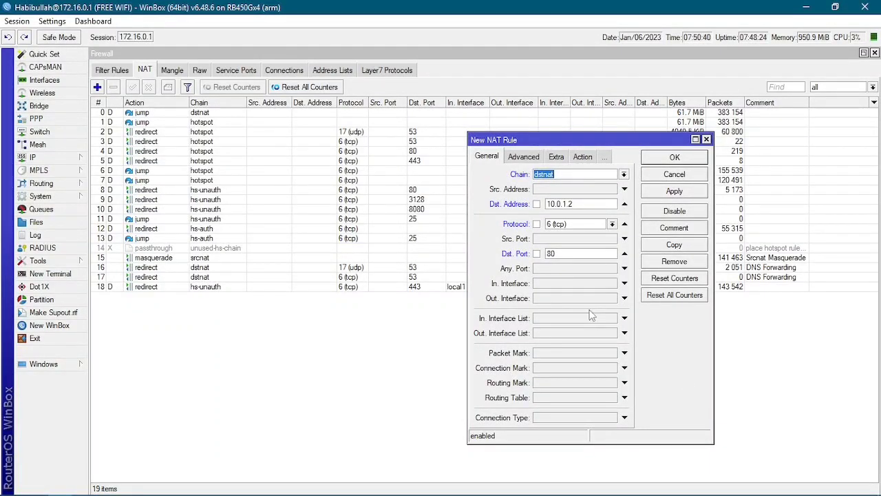
left_click(582, 157)
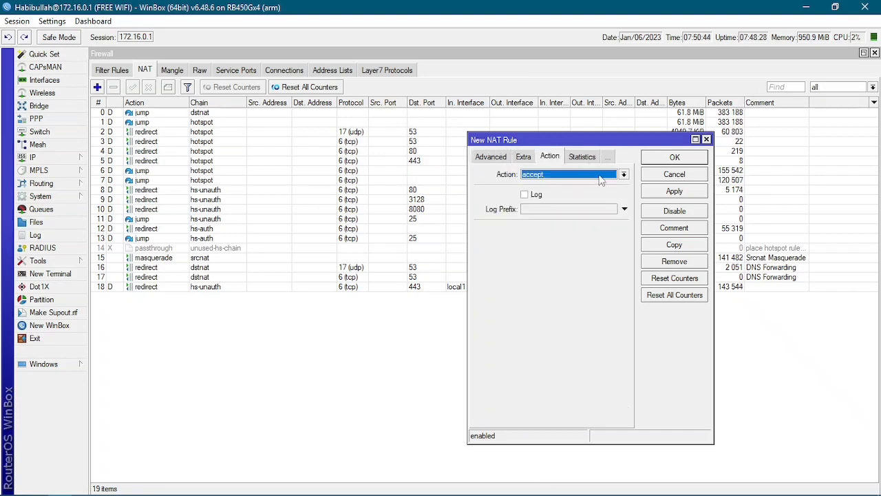
left_click(600, 177)
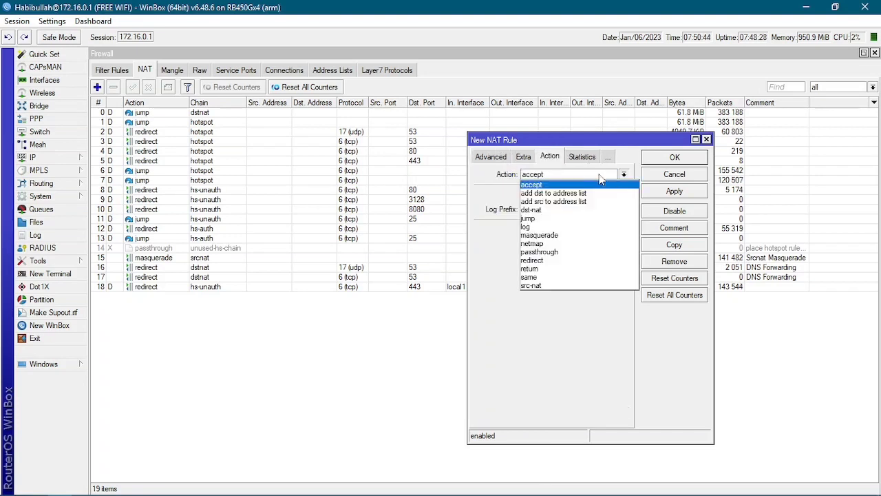
left_click(550, 210)
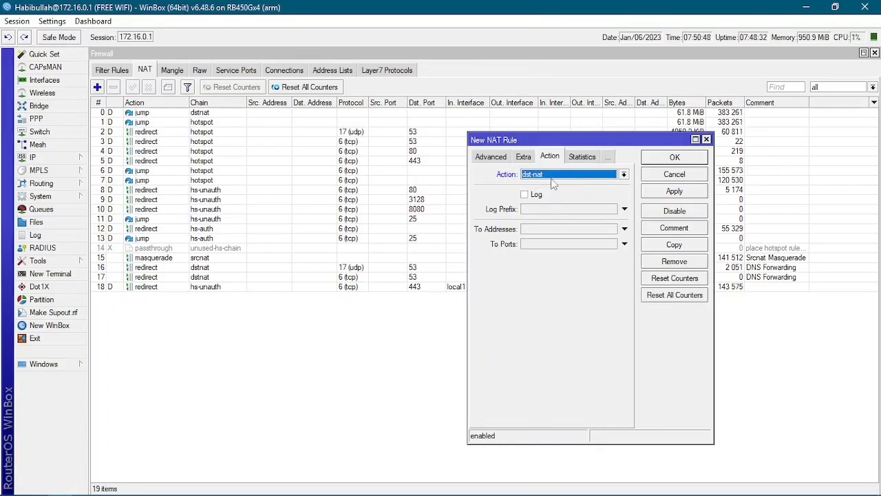
Copy the OLT page's address from Chrome into the NAT rule's To Addresses, keeping only 172.16.0.2.
left_click(577, 229)
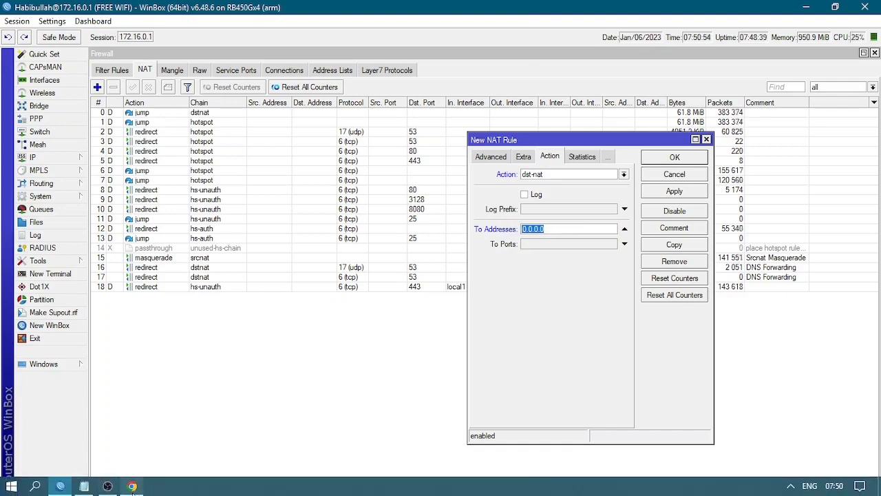
left_click(131, 486)
right_click(193, 36)
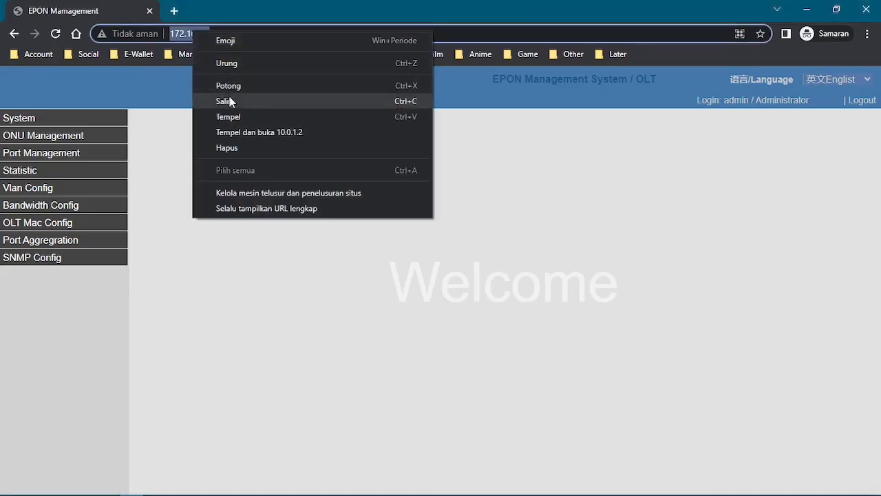
left_click(229, 100)
left_click(107, 487)
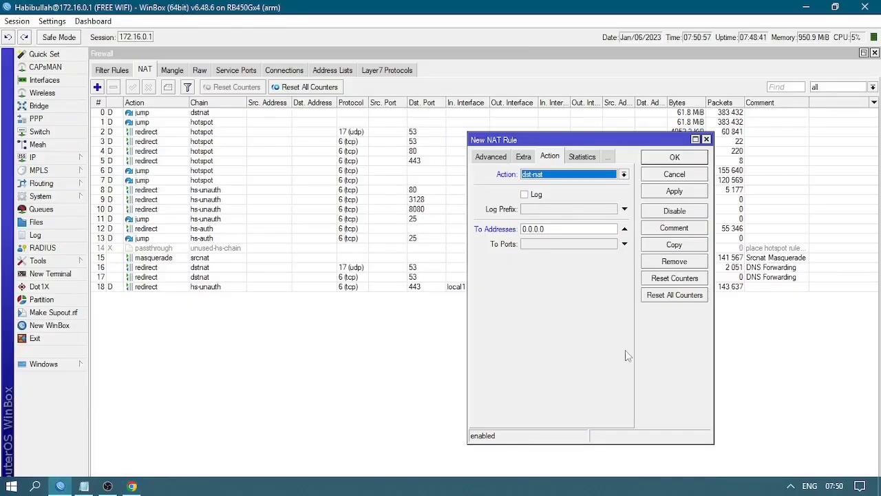
double_click(564, 232)
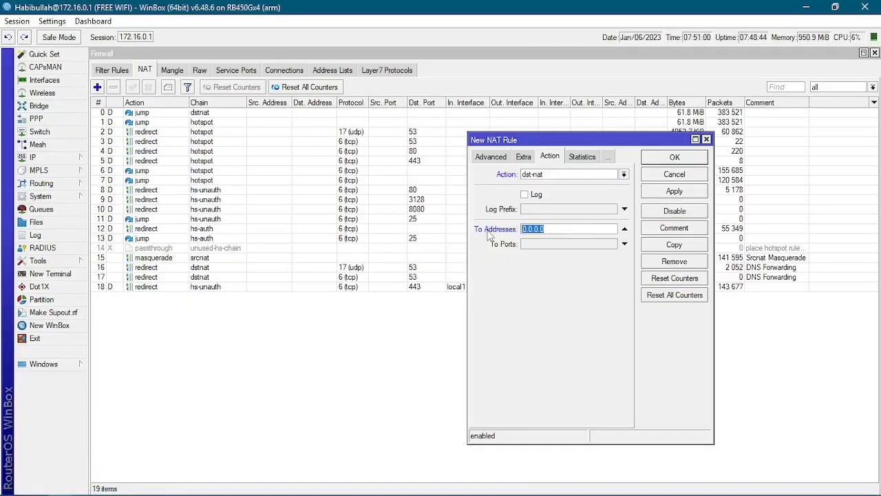
key("ctrl+v")
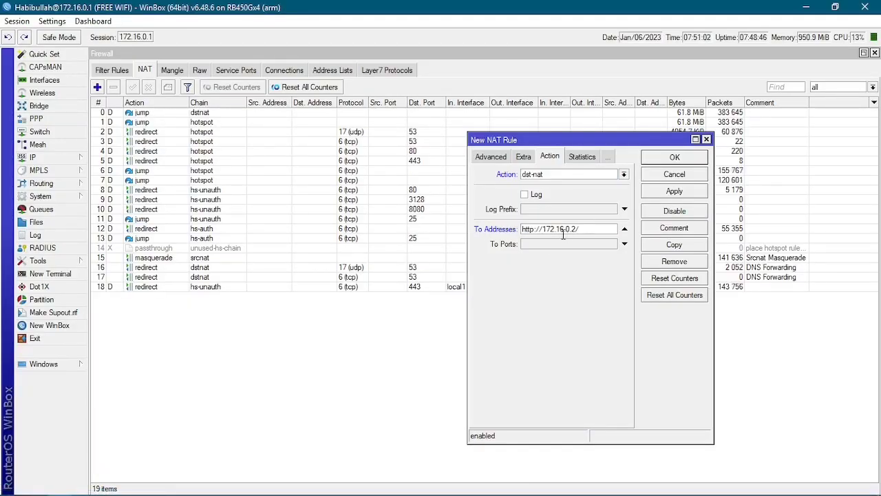
left_click_drag(542, 231, 523, 230)
key("BackSpace")
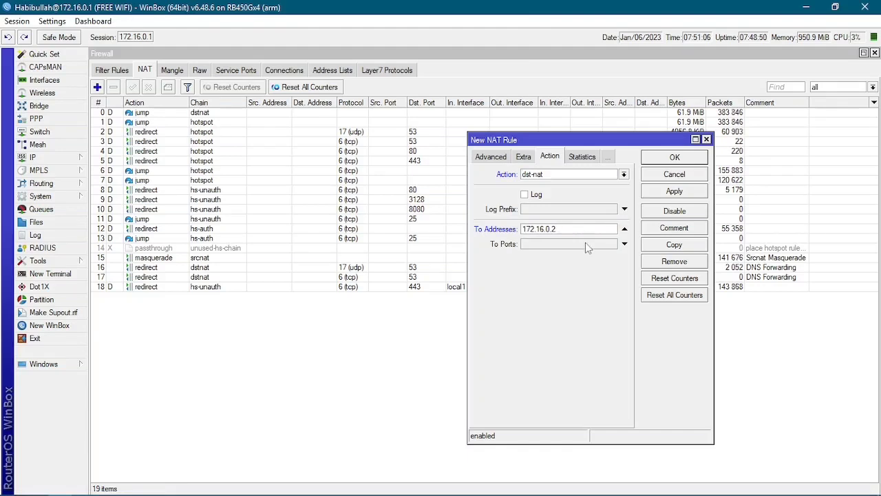
Set the NAT rule's To Ports value to 80.
left_click(587, 245)
type("8")
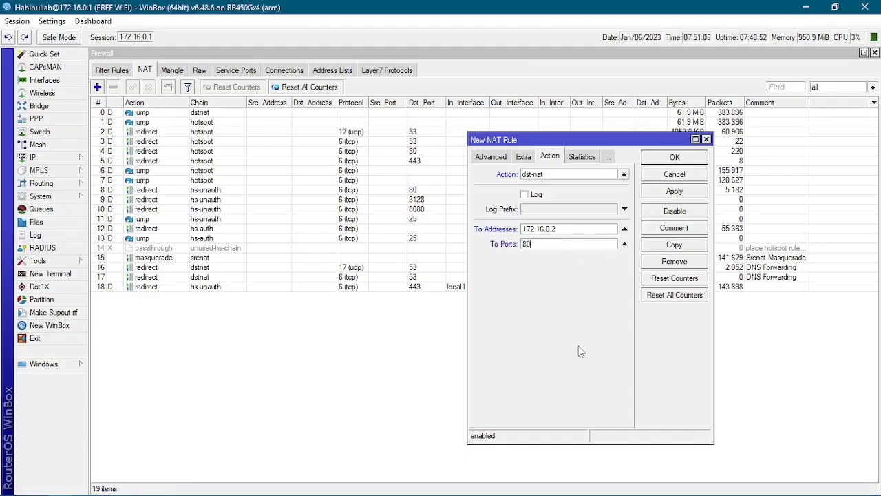
type("0")
Switch to Chrome and compare the OLT management page's address with the NAT rule's target.
mouse_move(103, 491)
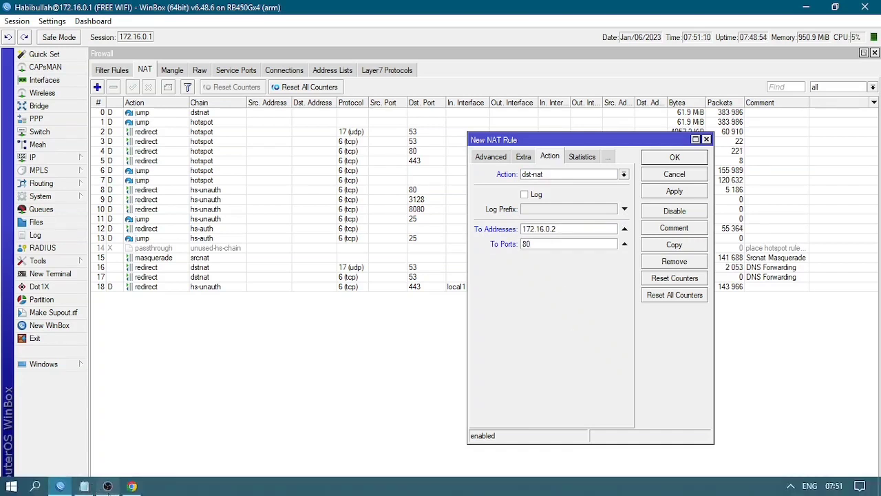
left_click(132, 486)
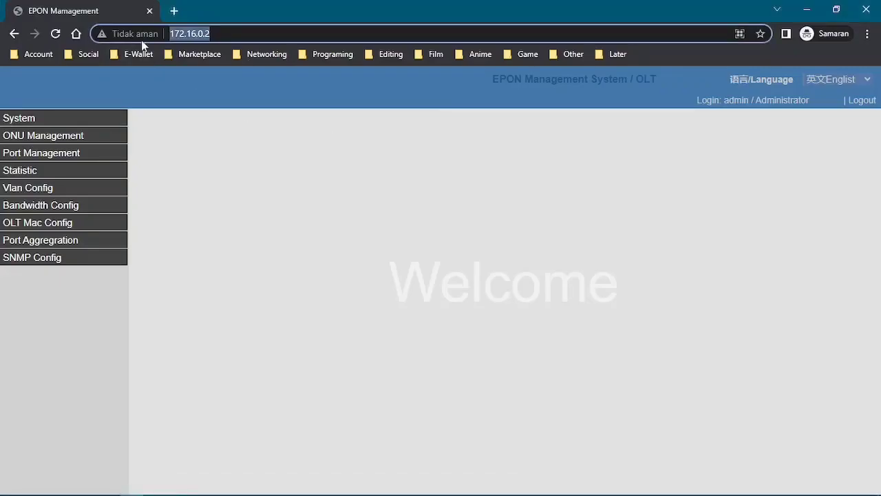
mouse_move(59, 468)
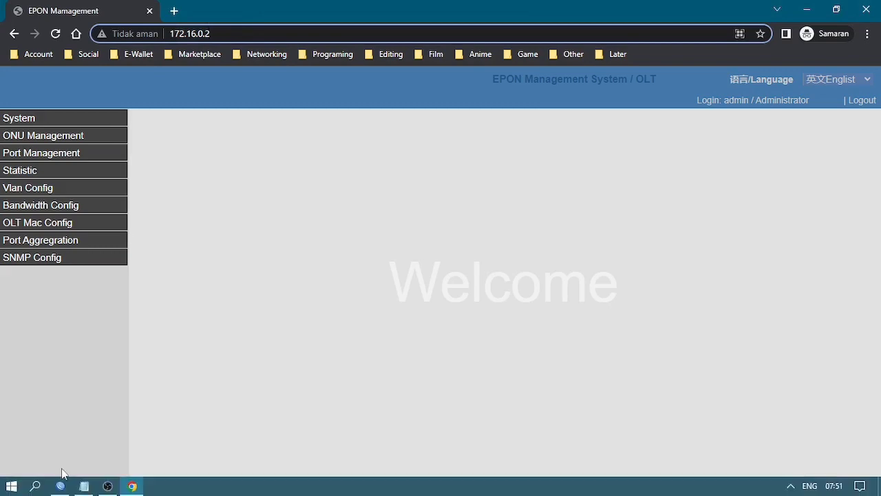
Switch back to WinBox and save the new dst-nat rule.
left_click(60, 491)
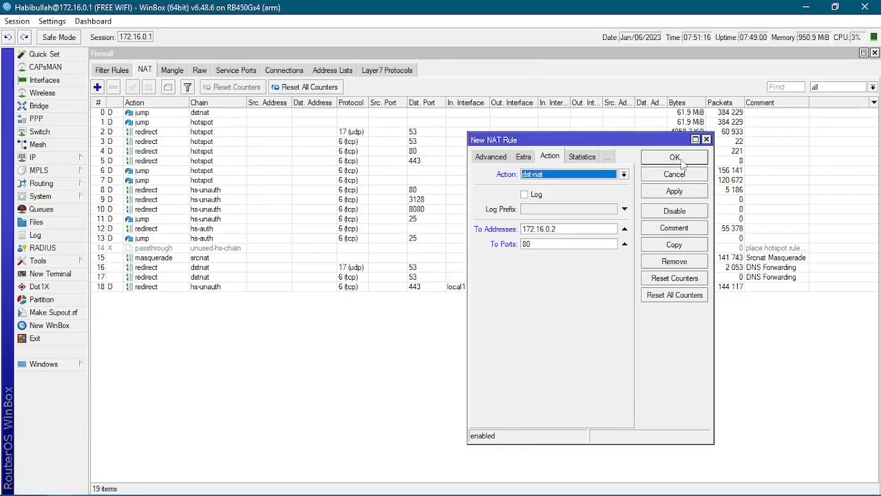
left_click(682, 162)
left_click(337, 297)
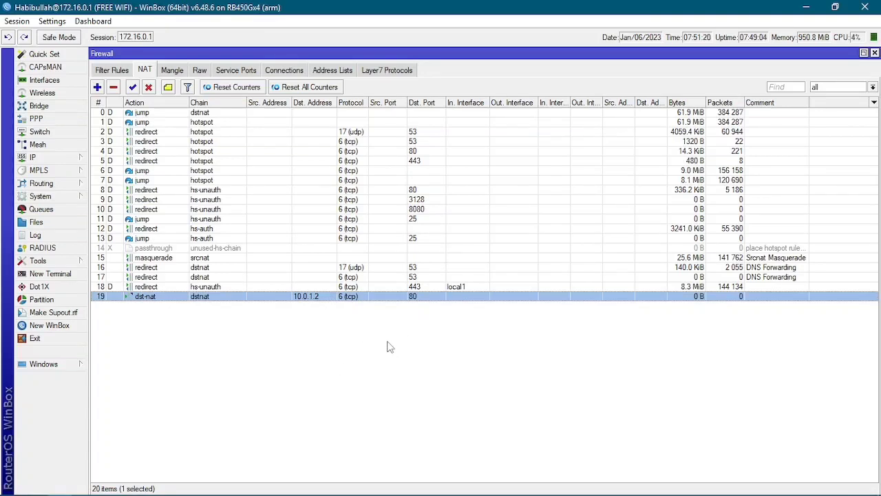
left_click(283, 341)
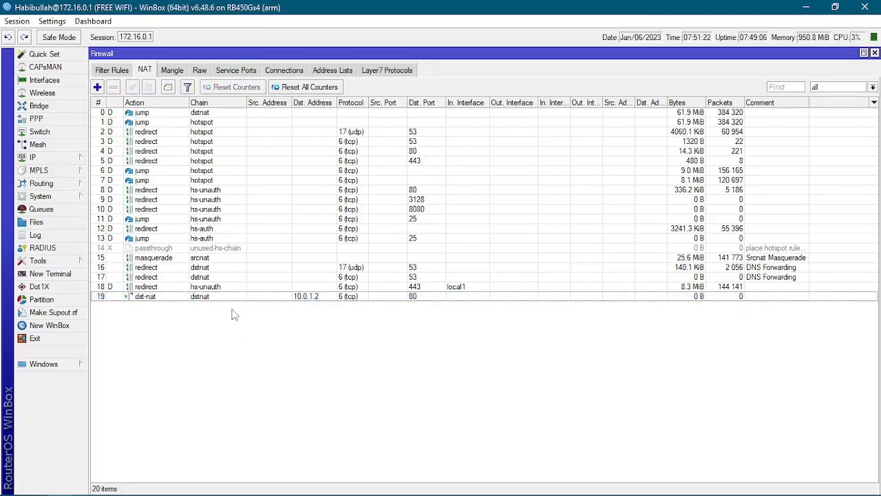
Reopen the saved dst-nat rule, review its To Addresses value, and close it without changes.
left_click(320, 297)
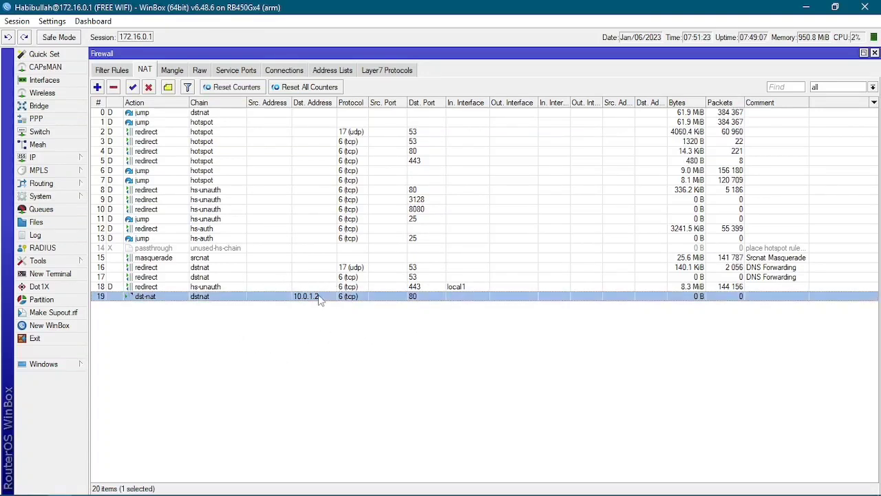
double_click(459, 297)
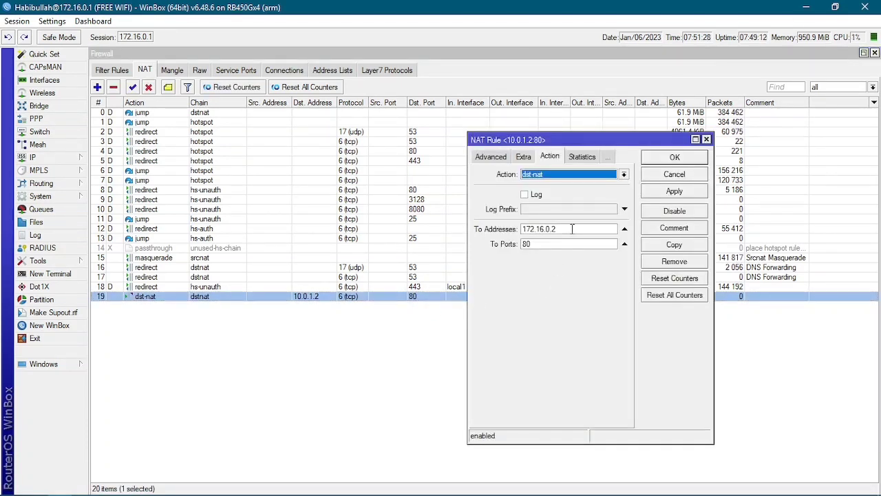
left_click_drag(572, 228, 507, 234)
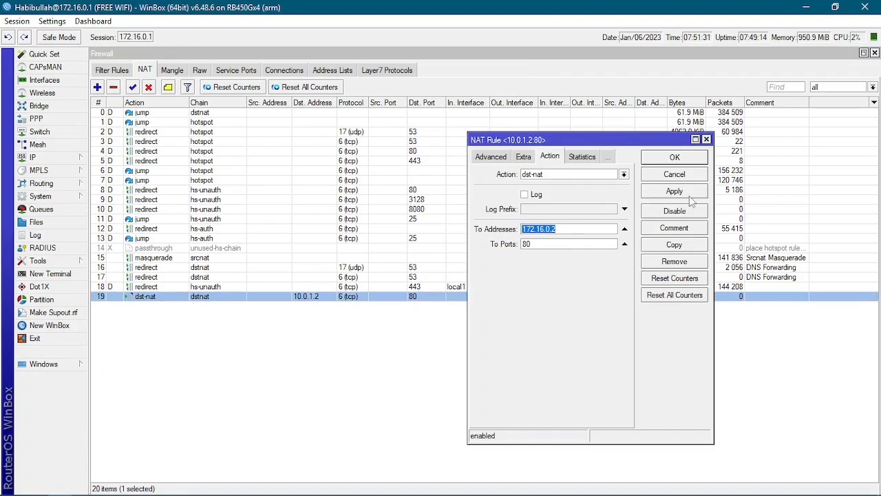
left_click(706, 139)
left_click(314, 372)
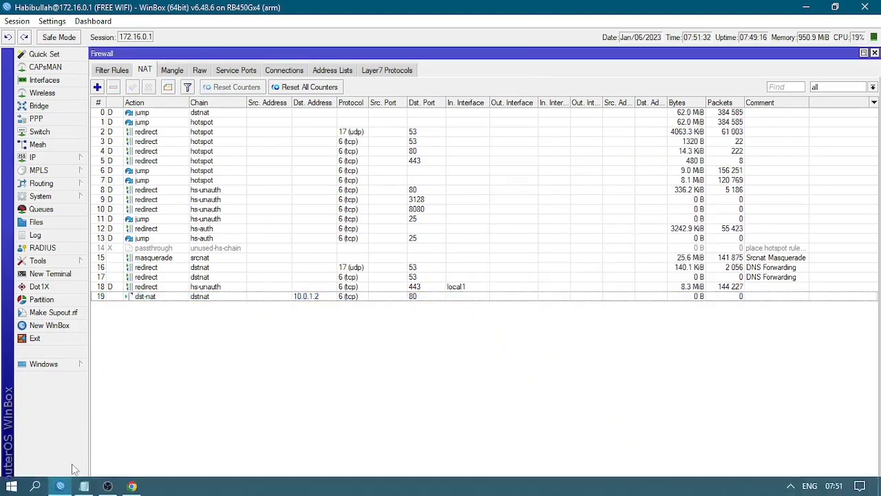
Switch to Notepad and copy the Webfig remote address sg1.fazznet.id:10756.
left_click(132, 486)
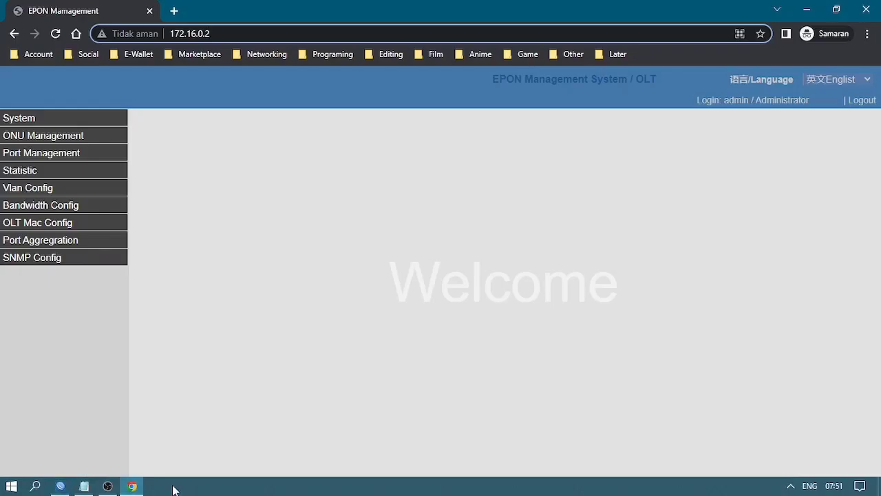
left_click(84, 486)
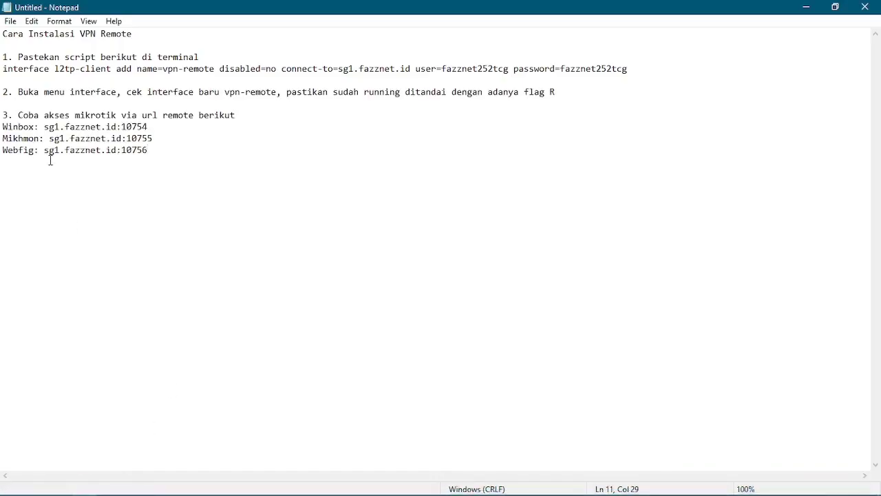
left_click_drag(46, 150, 149, 150)
right_click(101, 154)
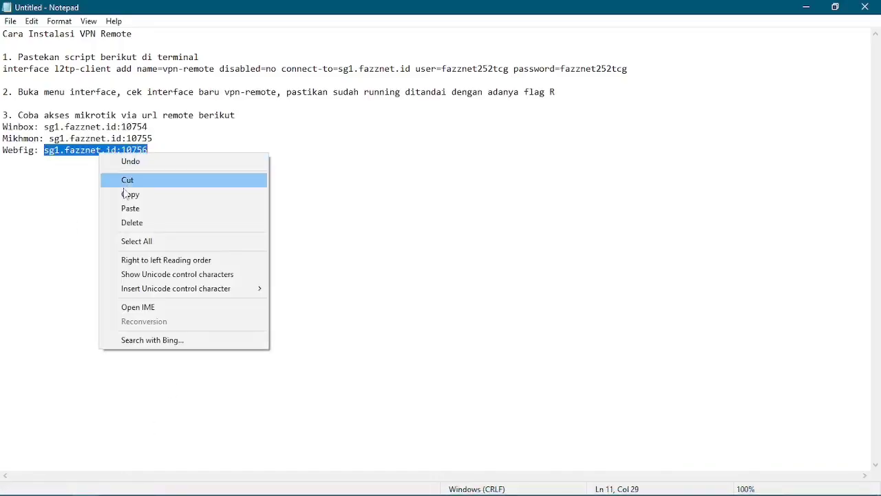
left_click(130, 194)
right_click(104, 153)
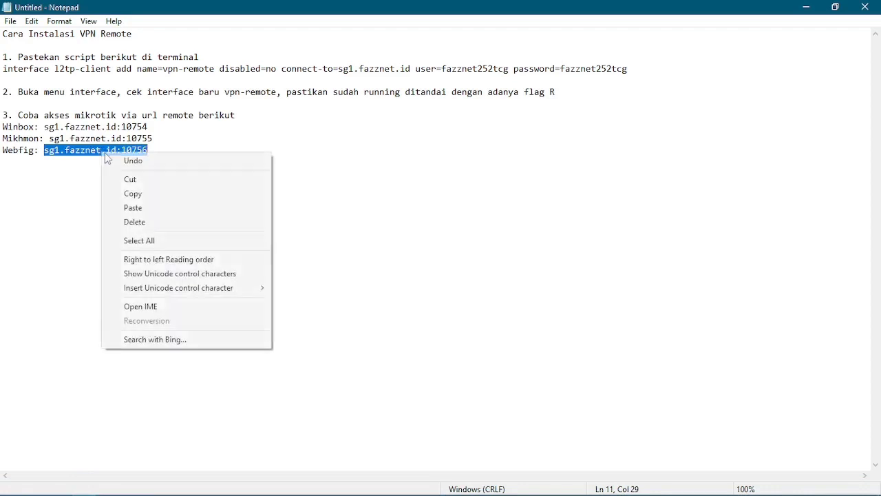
left_click(130, 194)
Switch to Chrome and open the copied sg1.fazznet.id:10756 address in a new tab.
left_click(131, 487)
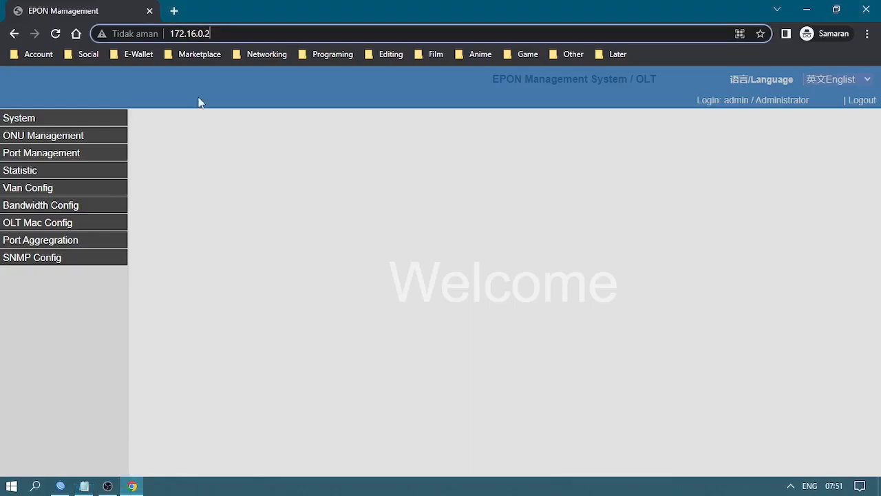
left_click(173, 11)
key("ctrl+v")
key("Return")
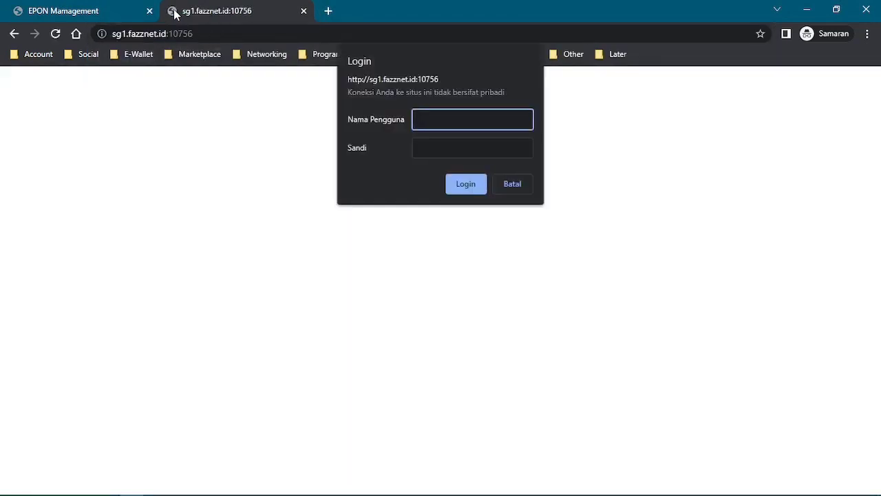
Log in to the remote OLT page as admin with the account password, and replace its tab with a blank one.
type("admin")
key("Tab")
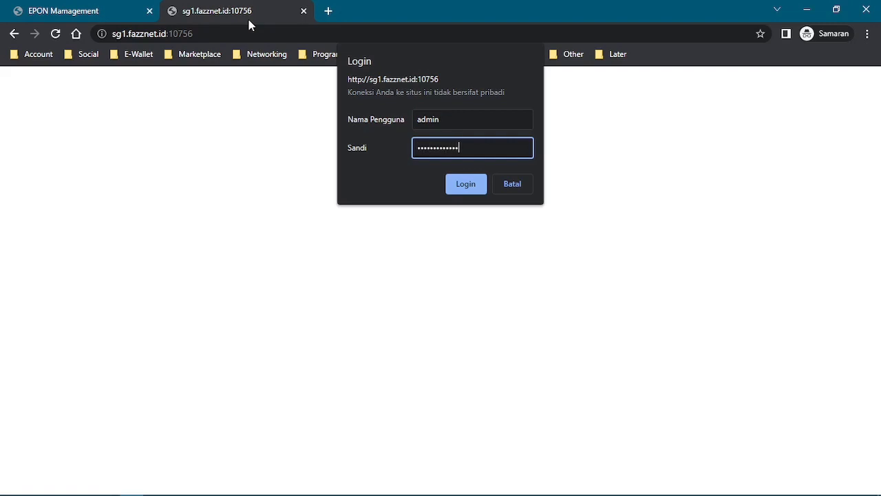
key("Return")
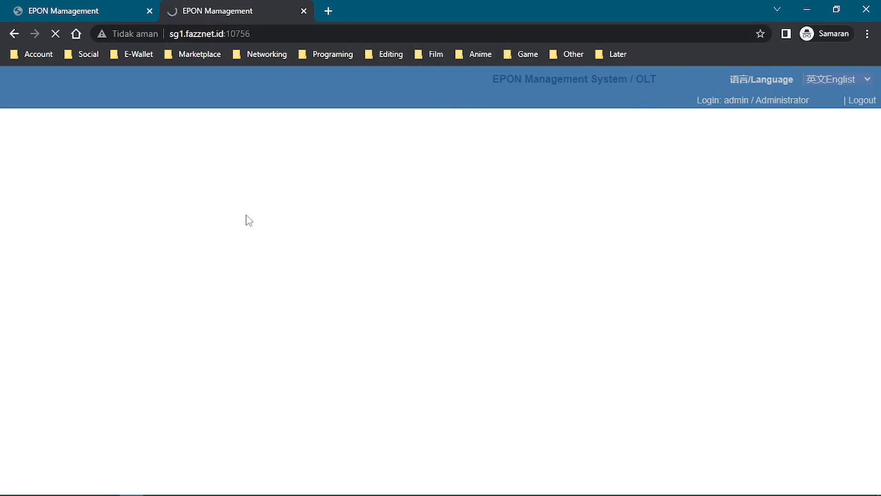
left_click(329, 11)
left_click(301, 12)
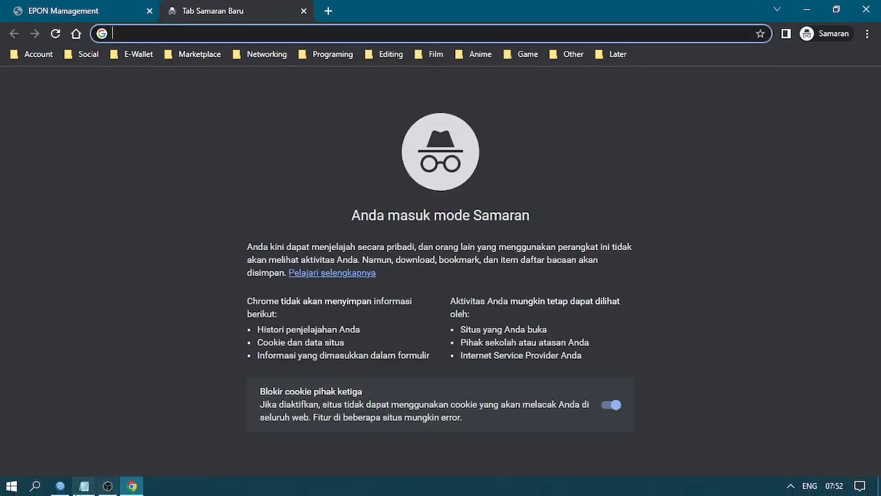
Switch to WinBox, set the dst-nat rule's To Addresses to 172.16.0.4, and save the rule.
left_click(60, 486)
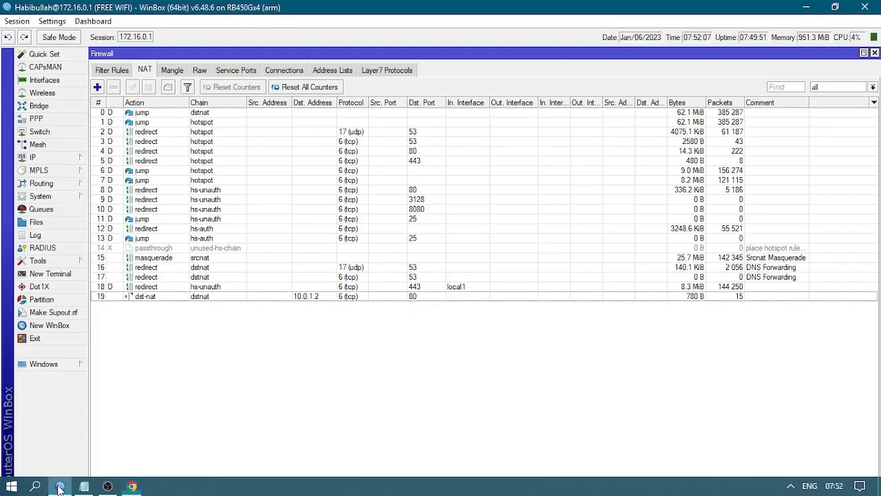
double_click(547, 297)
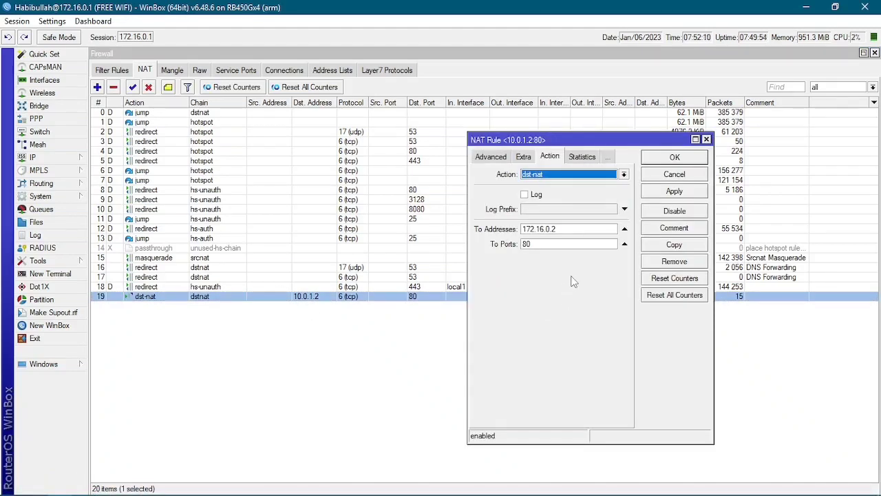
left_click(574, 228)
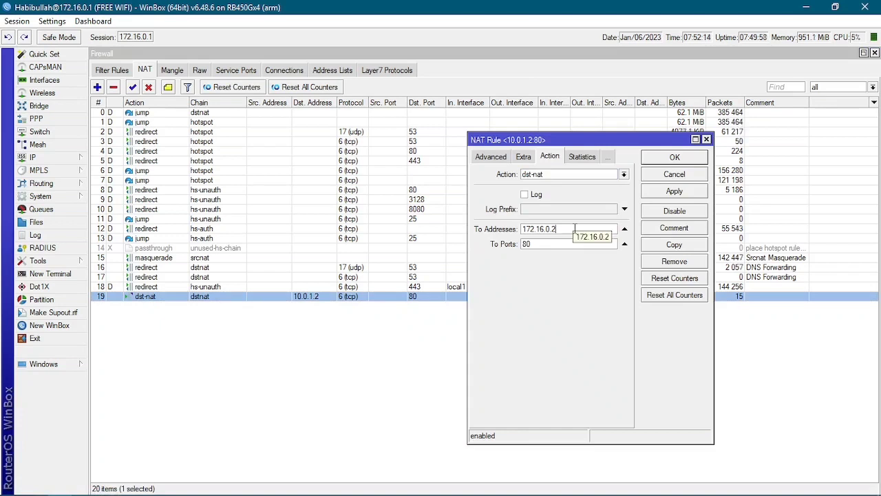
key("BackSpace")
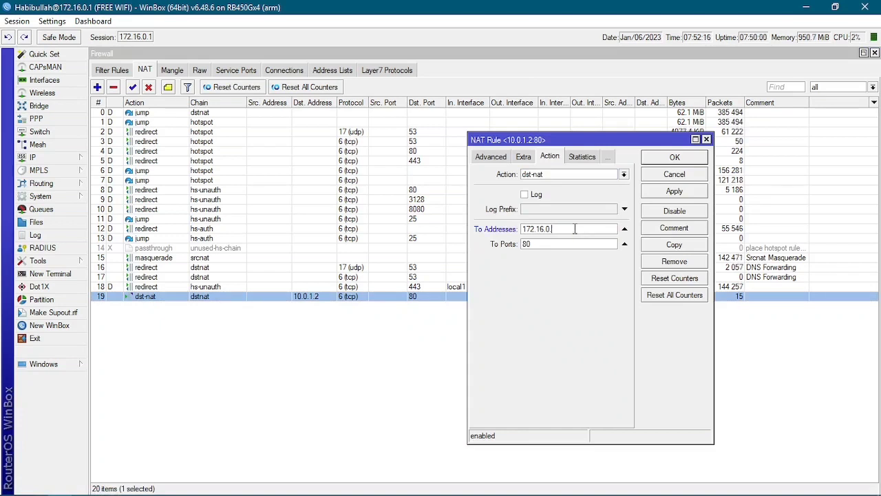
double_click(575, 229)
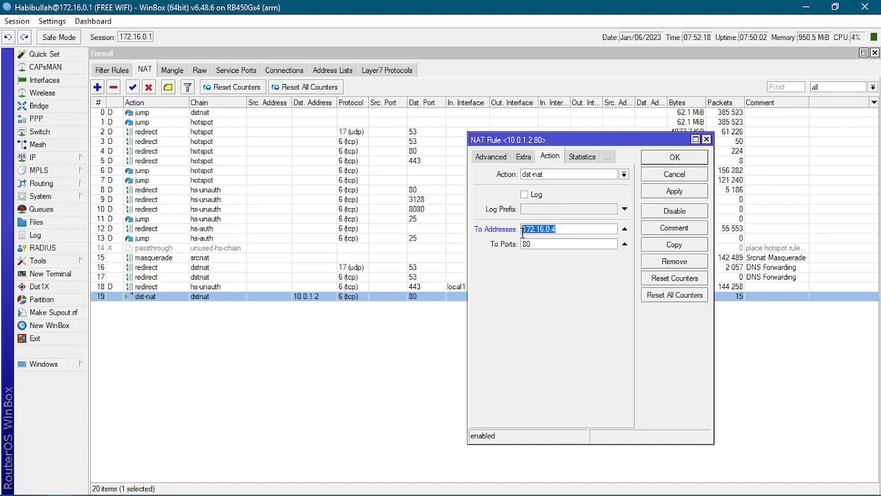
left_click(575, 230)
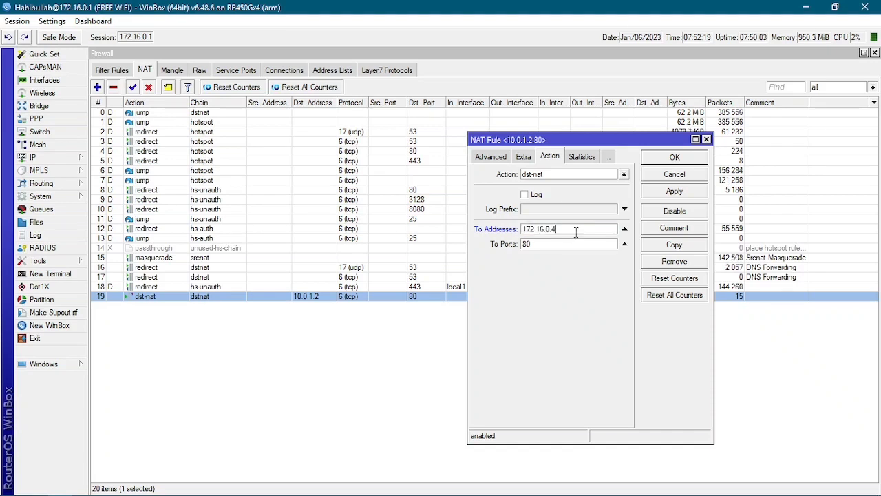
left_click(675, 157)
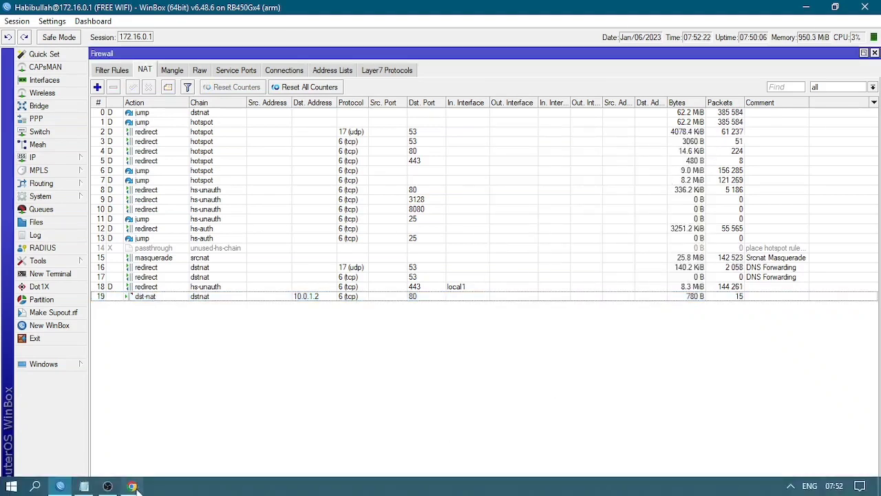
Return to Notepad and copy the Webfig remote address sg1.fazznet.id:10756 again.
left_click(132, 490)
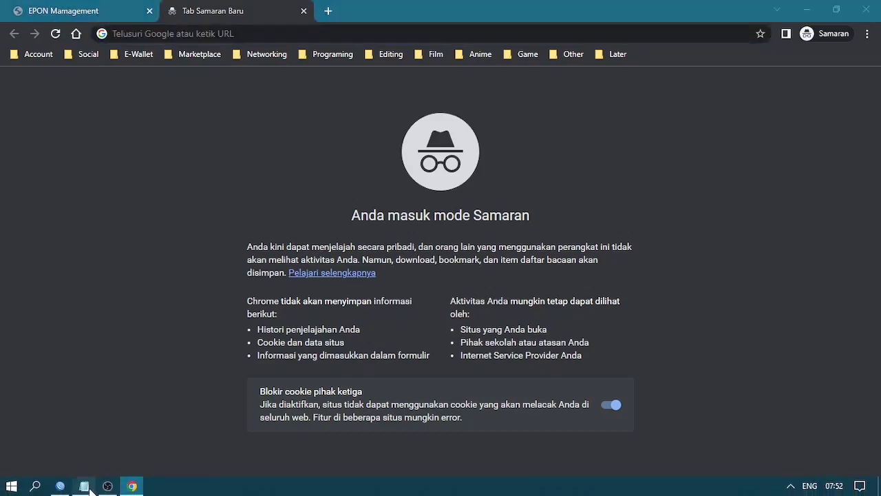
left_click(84, 490)
right_click(96, 158)
left_click(129, 195)
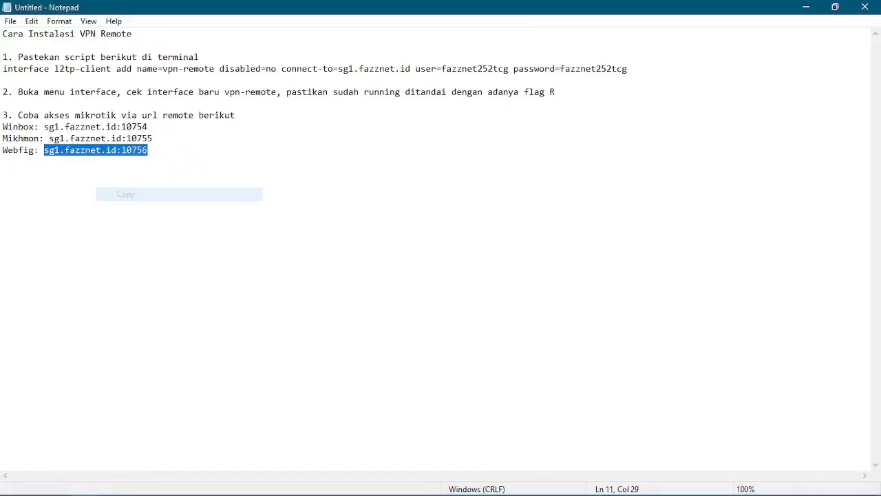
Open sg1.fazznet.id:10756 in a fresh Chrome tab, closing the blank one, and reload the page.
left_click(131, 486)
left_click(328, 11)
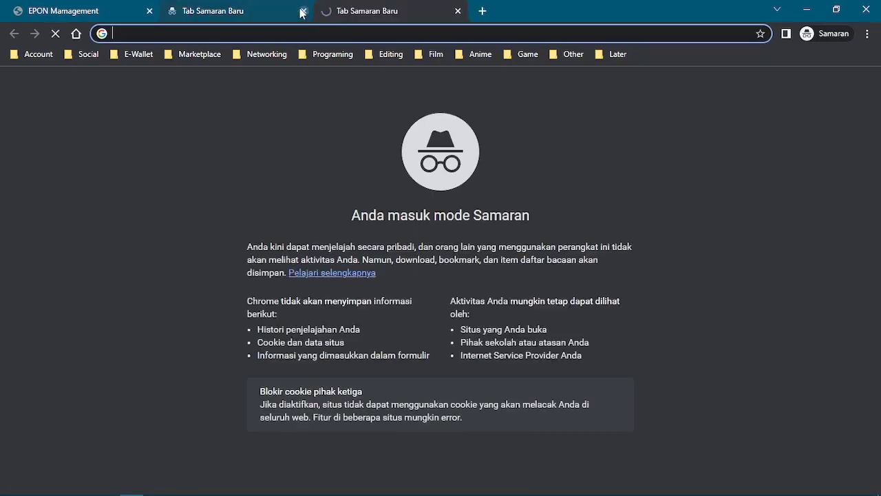
left_click(303, 12)
key("ctrl+v")
key("Return")
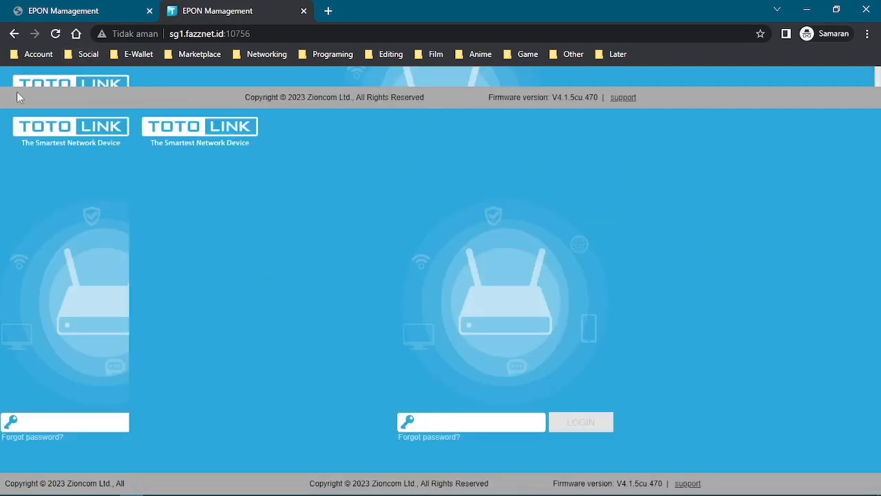
left_click(55, 33)
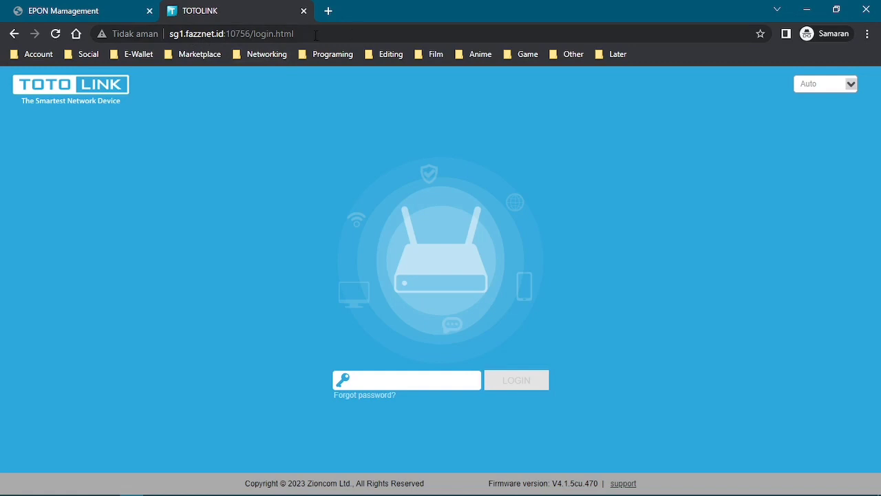
left_click(353, 34)
Switch to WinBox, inspect the dst-nat rule's To Addresses entry, and close the rule without changes.
left_click(62, 486)
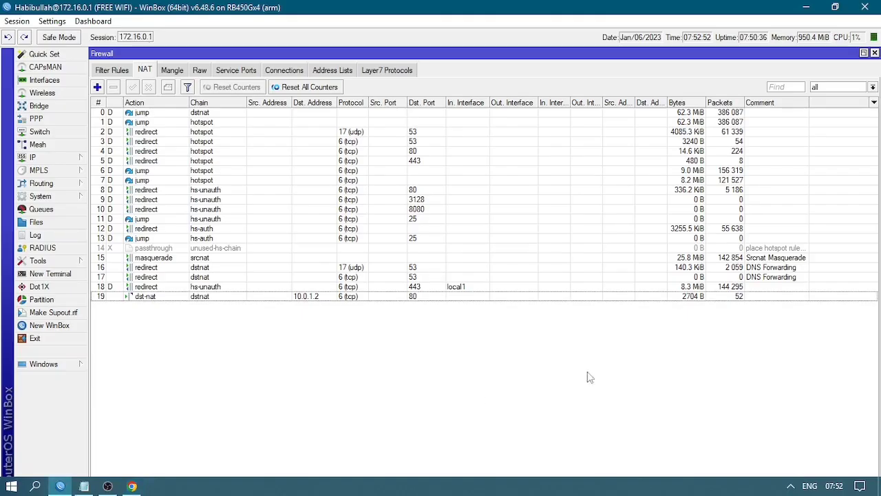
double_click(585, 296)
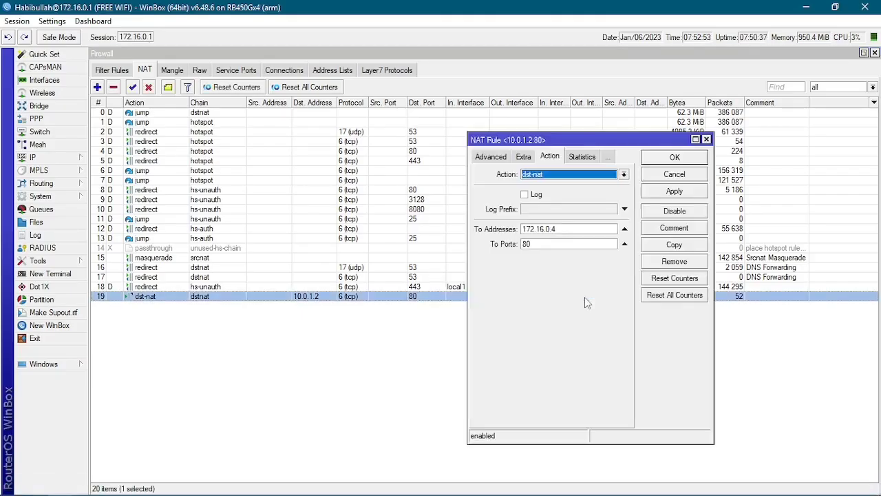
left_click(578, 229)
left_click_drag(568, 231, 518, 230)
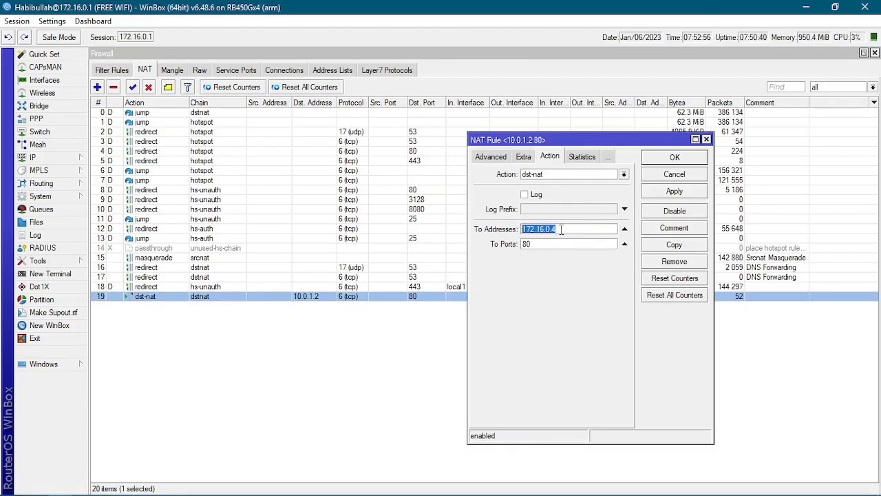
right_click(542, 231)
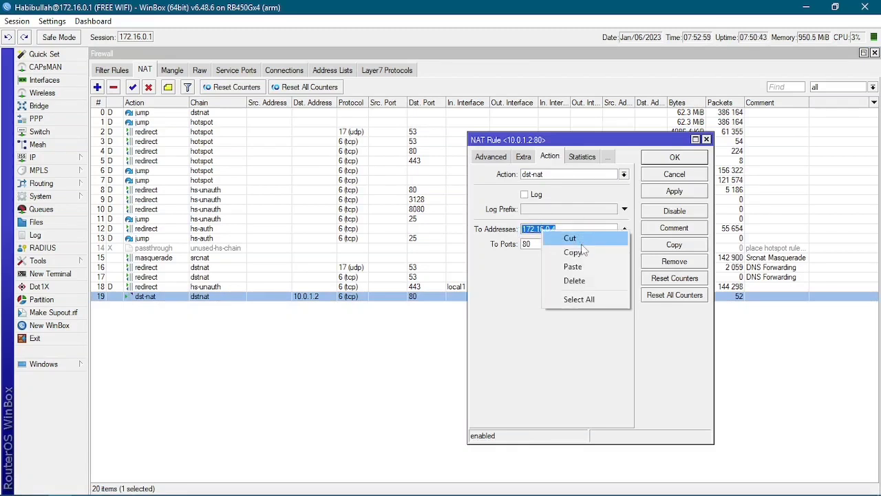
left_click(706, 139)
left_click(287, 370)
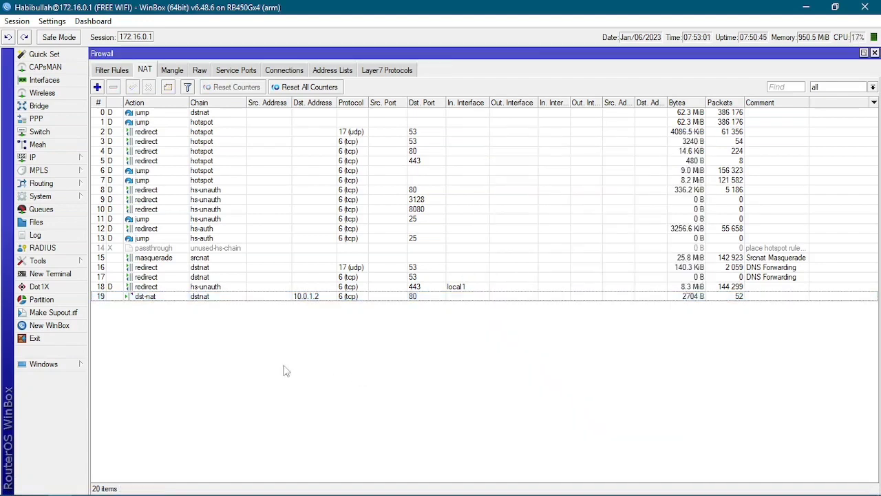
Ping 172.16.0.2 from a new router terminal, and close the terminal.
left_click(63, 274)
type("p")
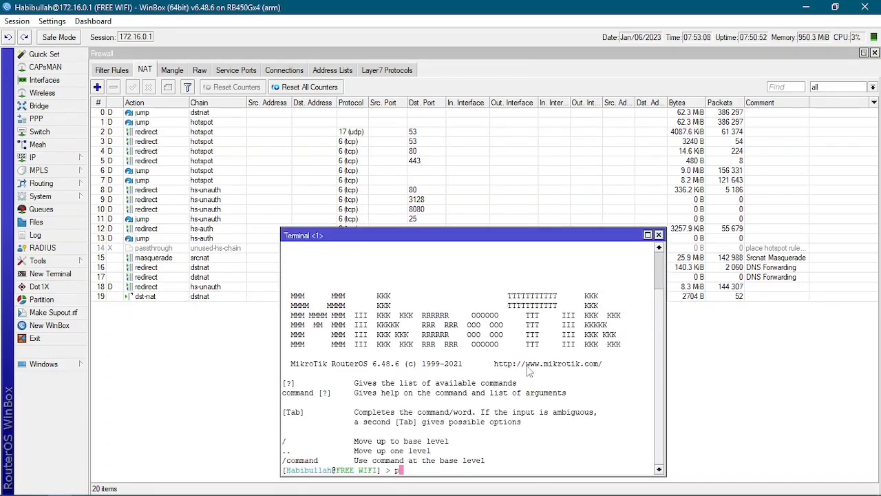
type("ing 172")
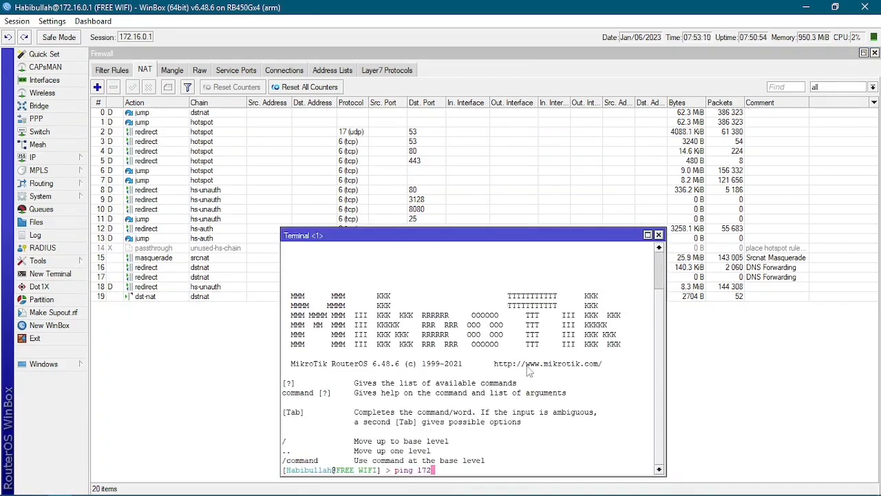
type(".16.0")
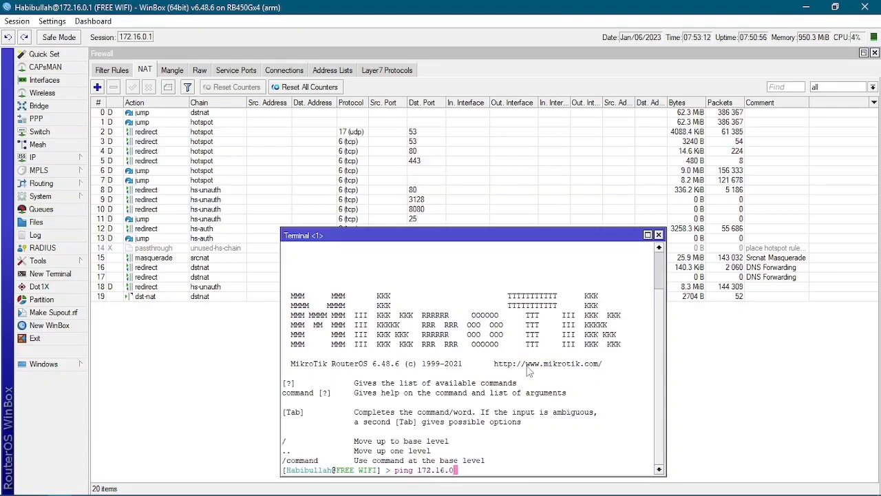
type(".2")
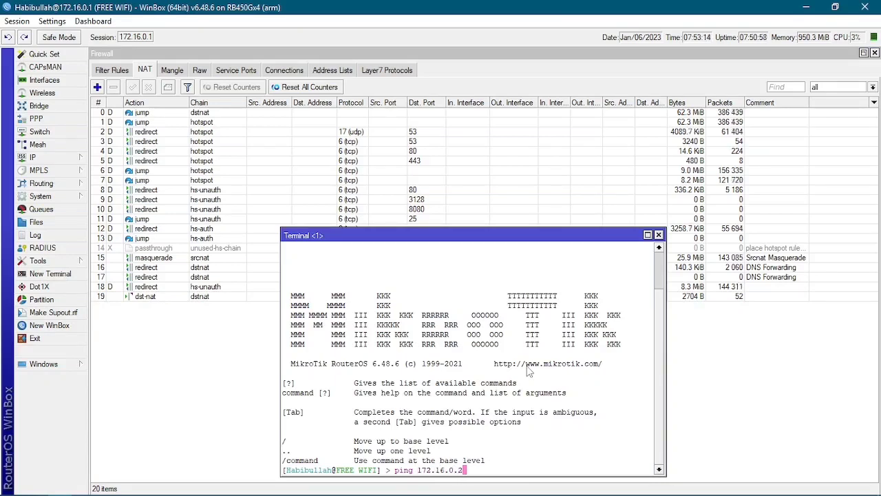
key("Return")
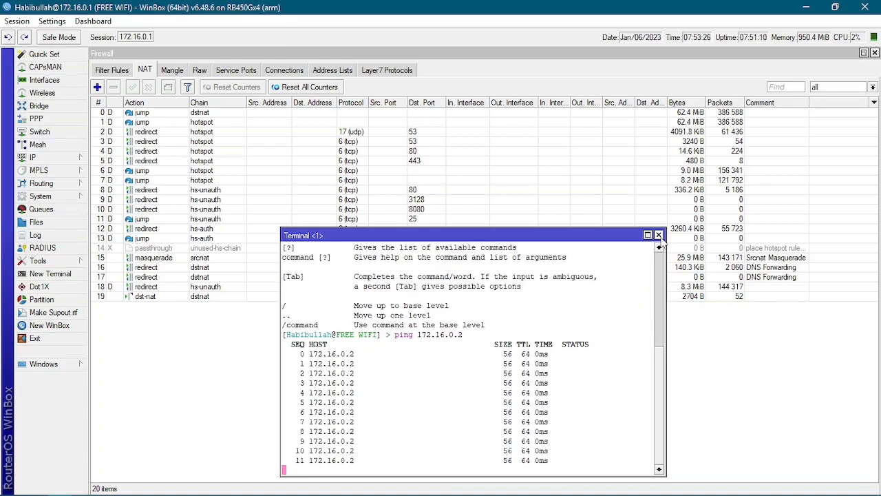
left_click(659, 236)
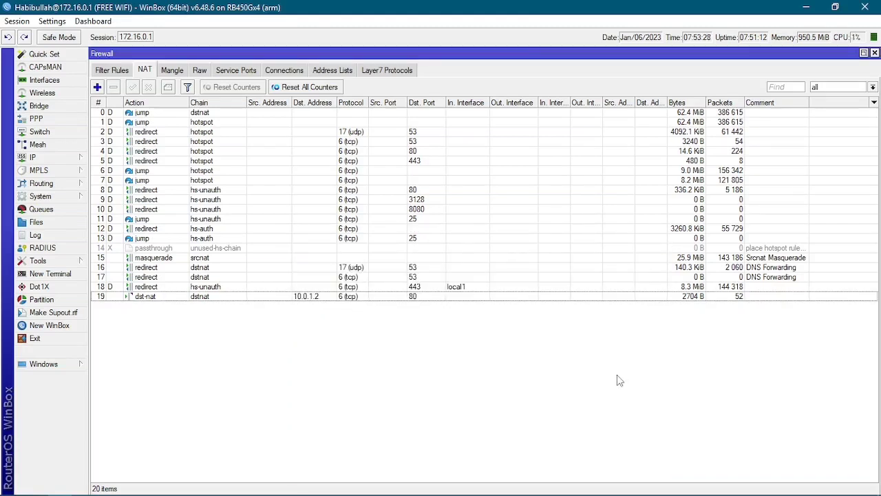